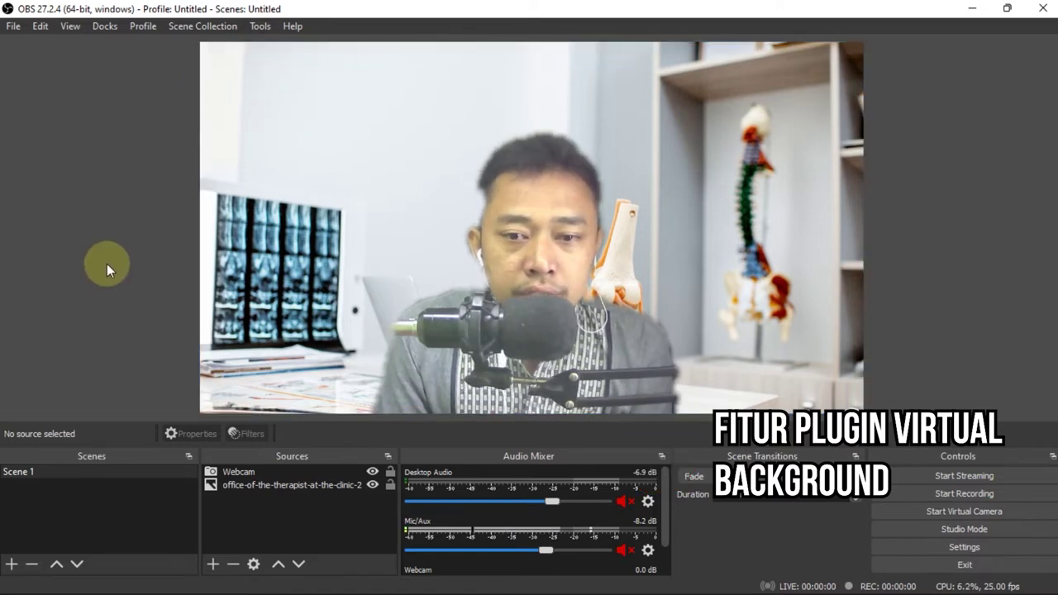
# - Examine the Virtual Background Detector and Virtual Background Renderer filter settings of the Webcam source
pyautogui.click(244, 472)
pyautogui.click(249, 434)
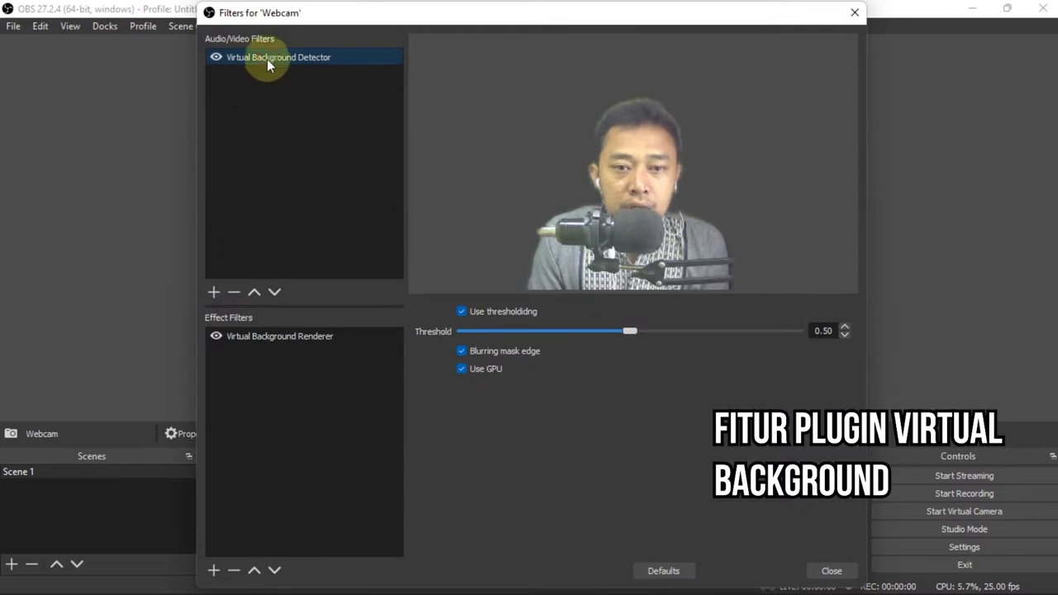
pyautogui.click(273, 338)
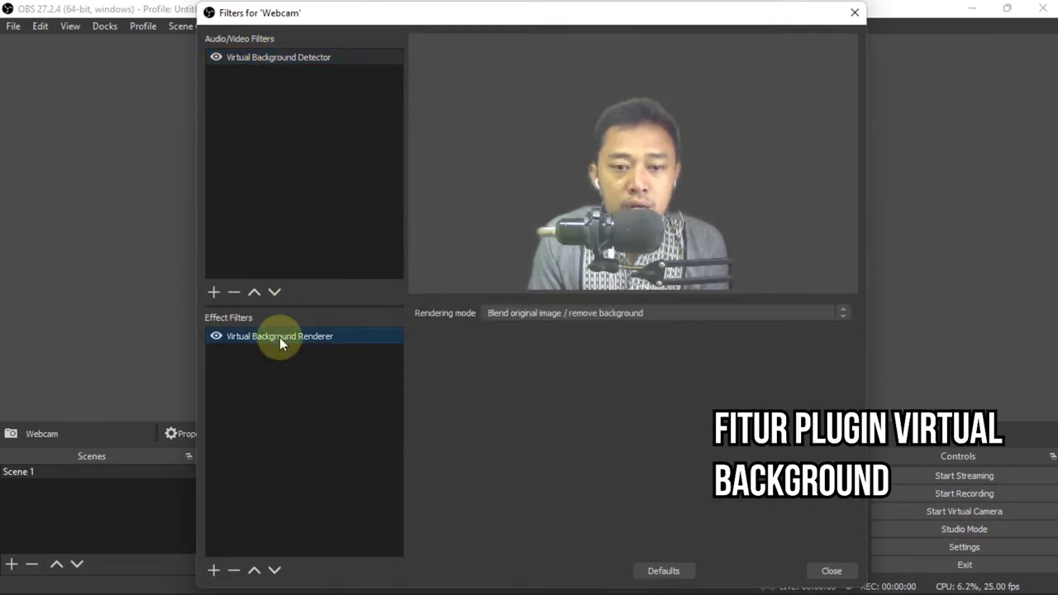
pyautogui.press('Escape')
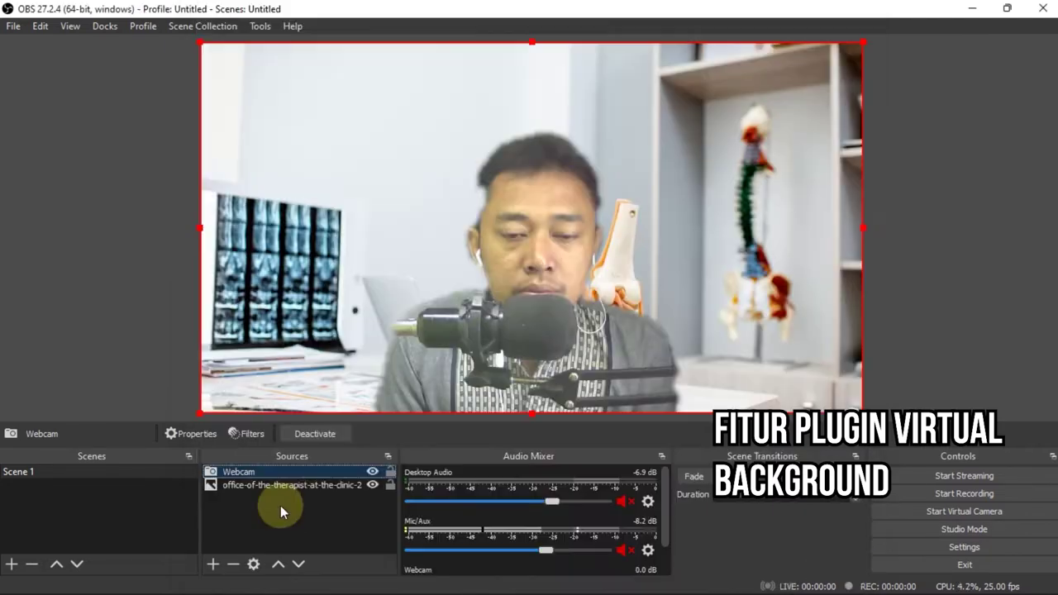
pyautogui.click(245, 433)
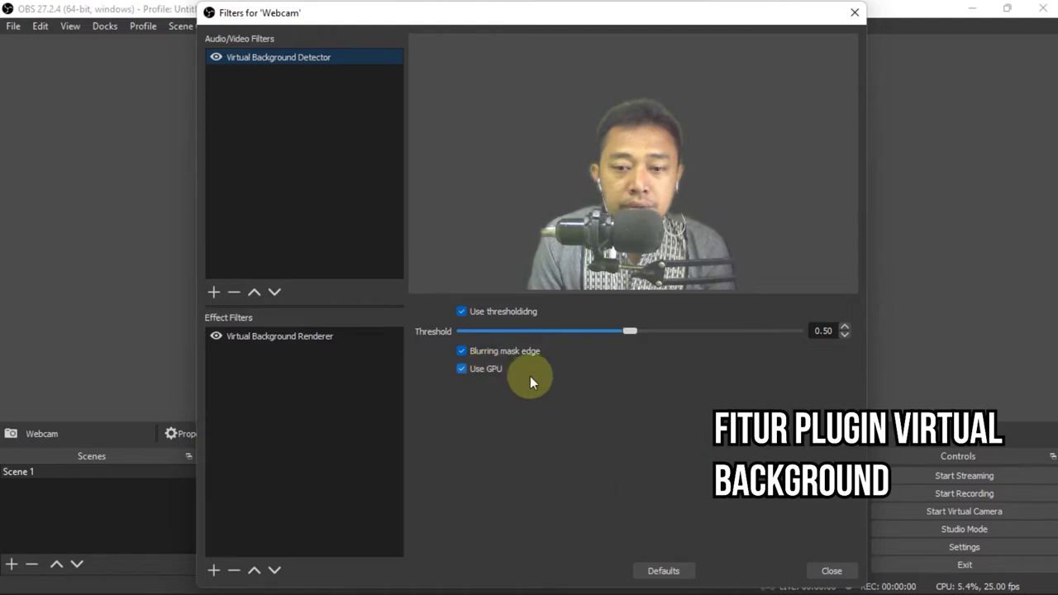
pyautogui.click(829, 571)
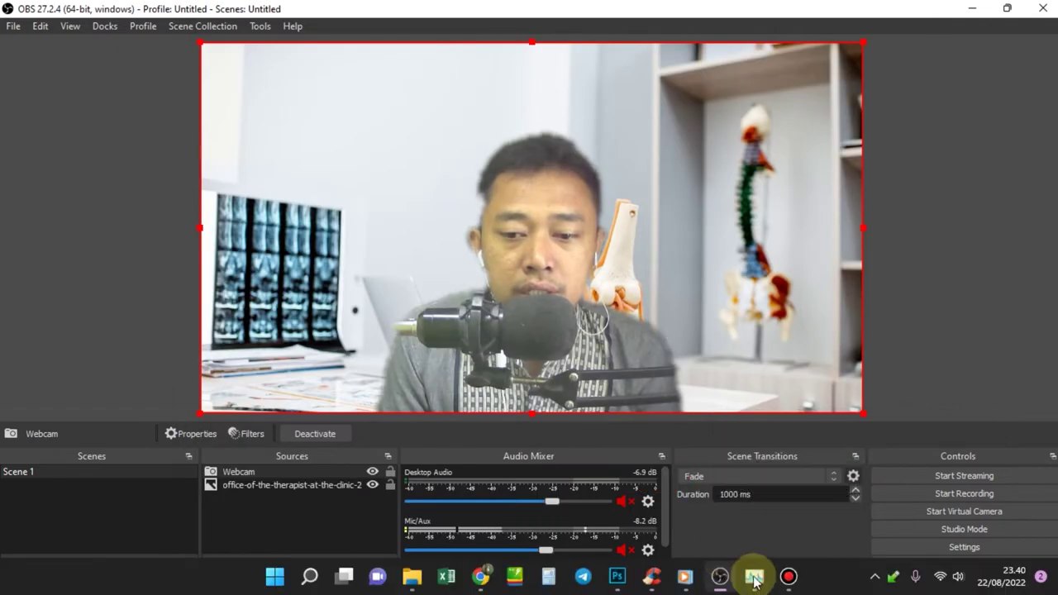
pyautogui.click(757, 577)
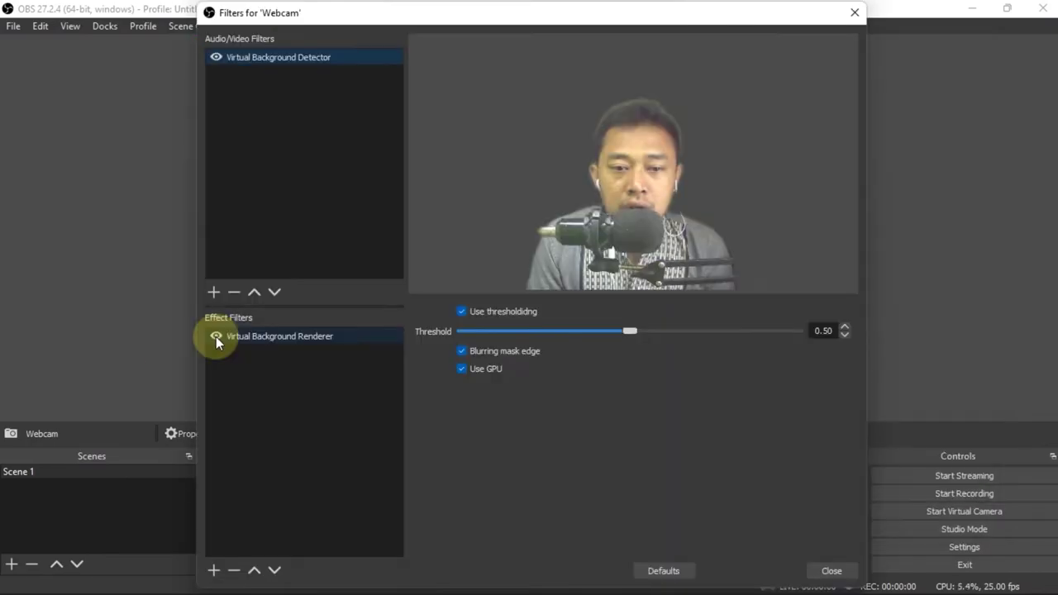
# - Disable both the Virtual Background Renderer and Virtual Background Detector filters on the Webcam source and close its filters
pyautogui.click(216, 336)
pyautogui.click(218, 57)
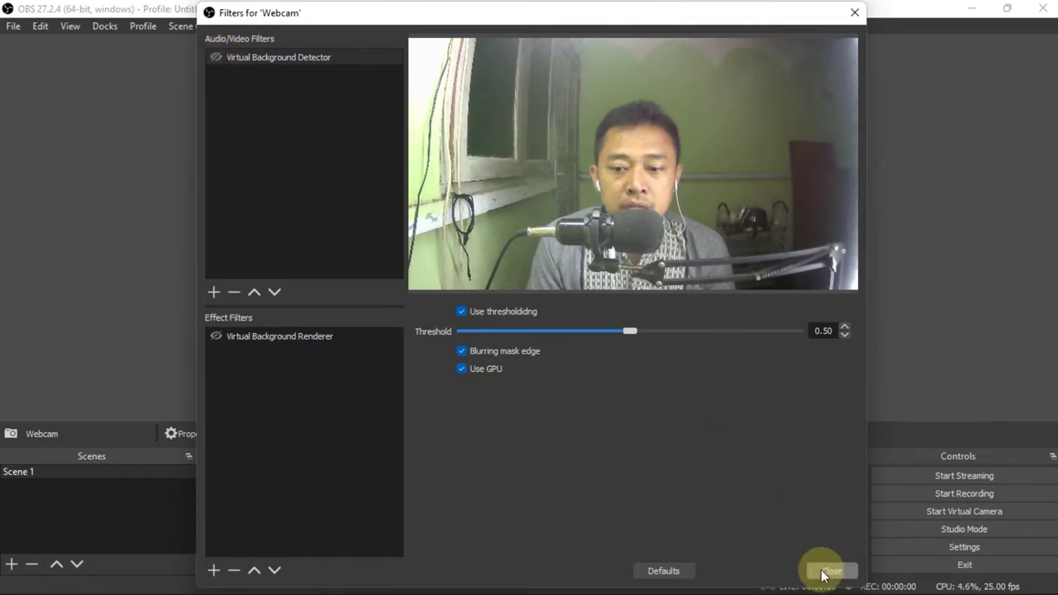
pyautogui.click(830, 570)
pyautogui.click(760, 575)
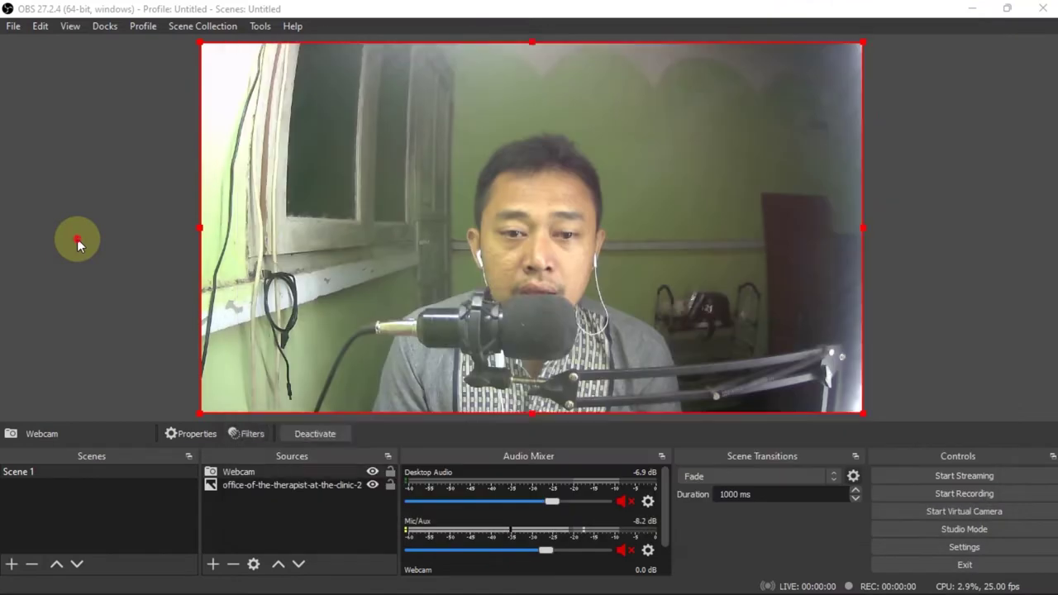
pyautogui.click(77, 239)
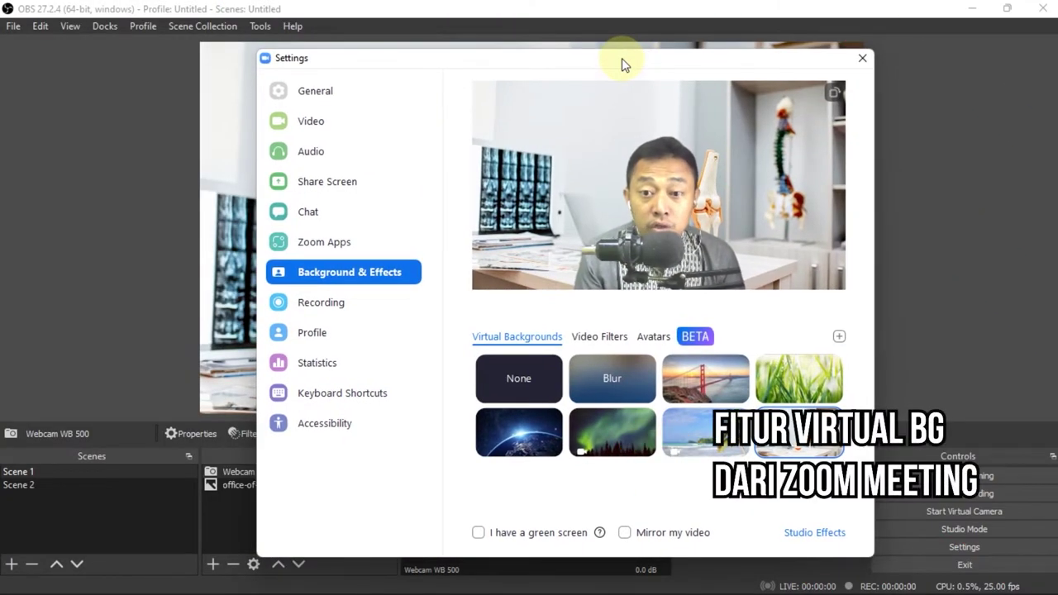
pyautogui.moveTo(621, 64); pyautogui.dragTo(693, 45)
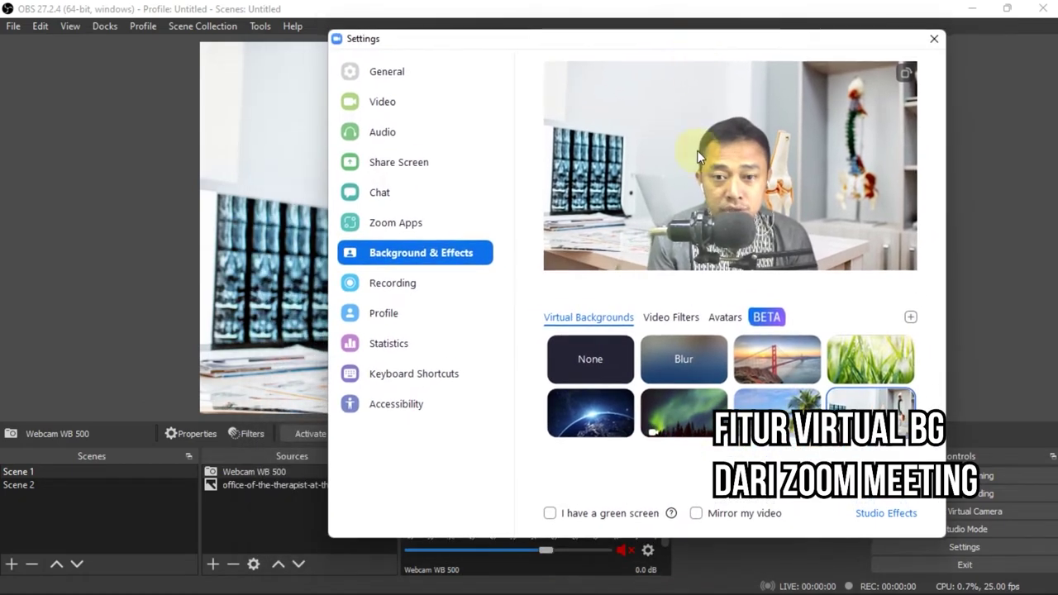
pyautogui.moveTo(543, 45); pyautogui.dragTo(481, 48)
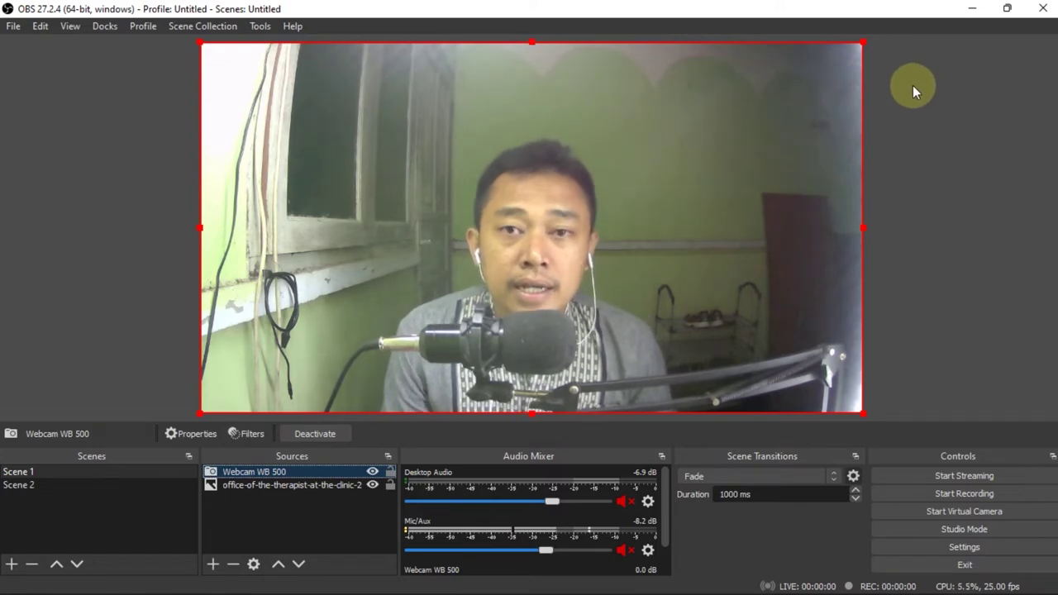
# - Add a Chroma Key effect filter with the default name to the Webcam WB 500 source and close its filters
pyautogui.click(240, 432)
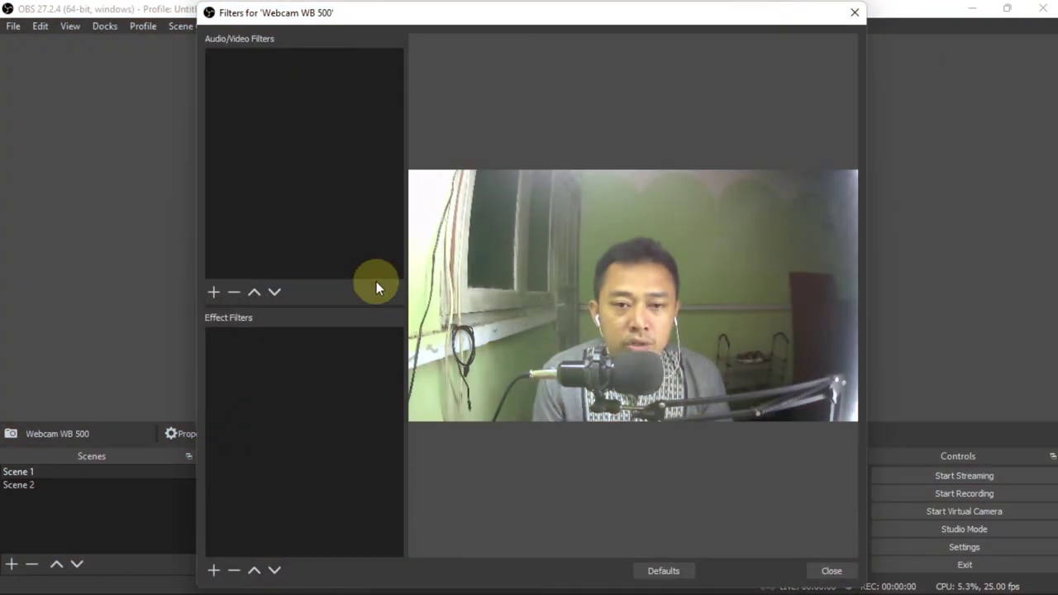
pyautogui.click(213, 570)
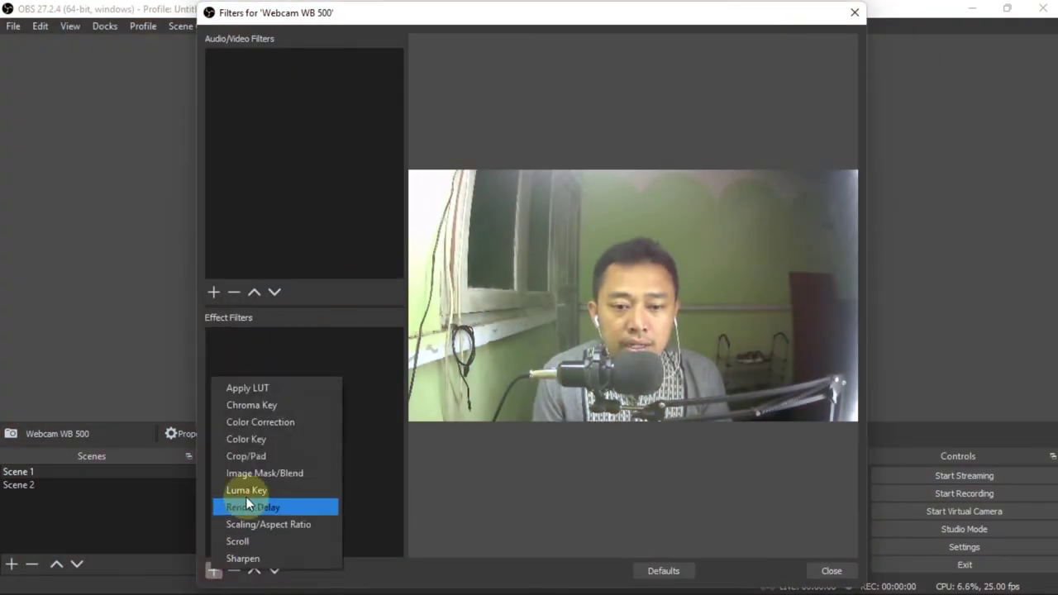
pyautogui.click(297, 405)
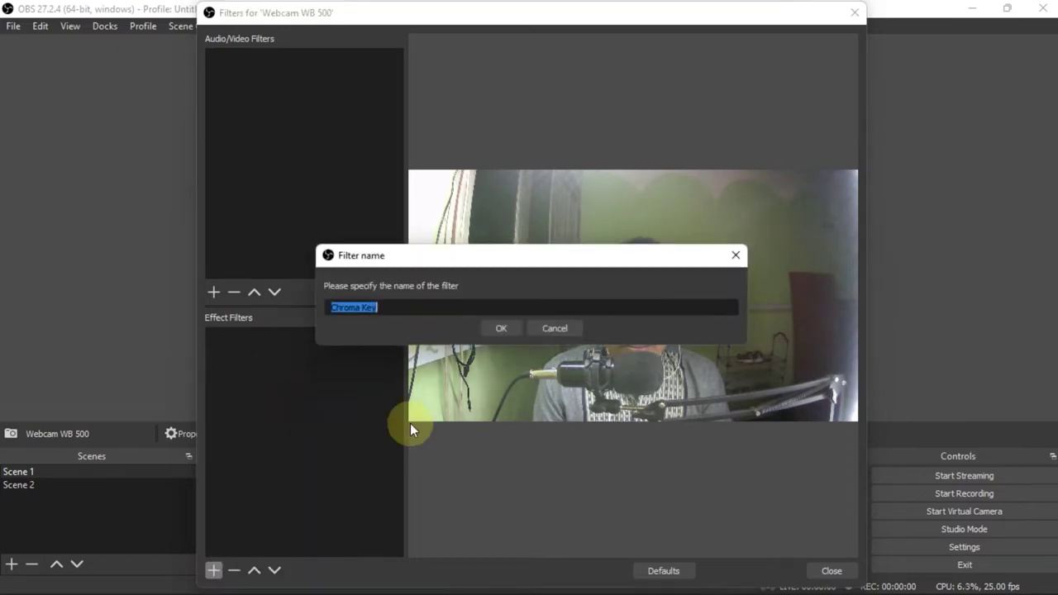
pyautogui.click(511, 328)
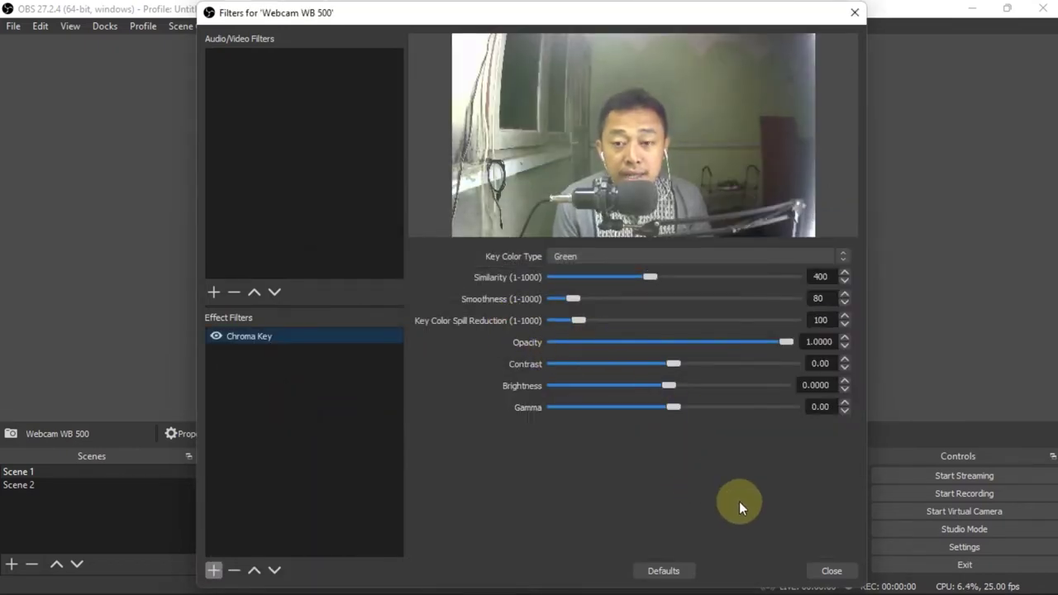
pyautogui.click(818, 572)
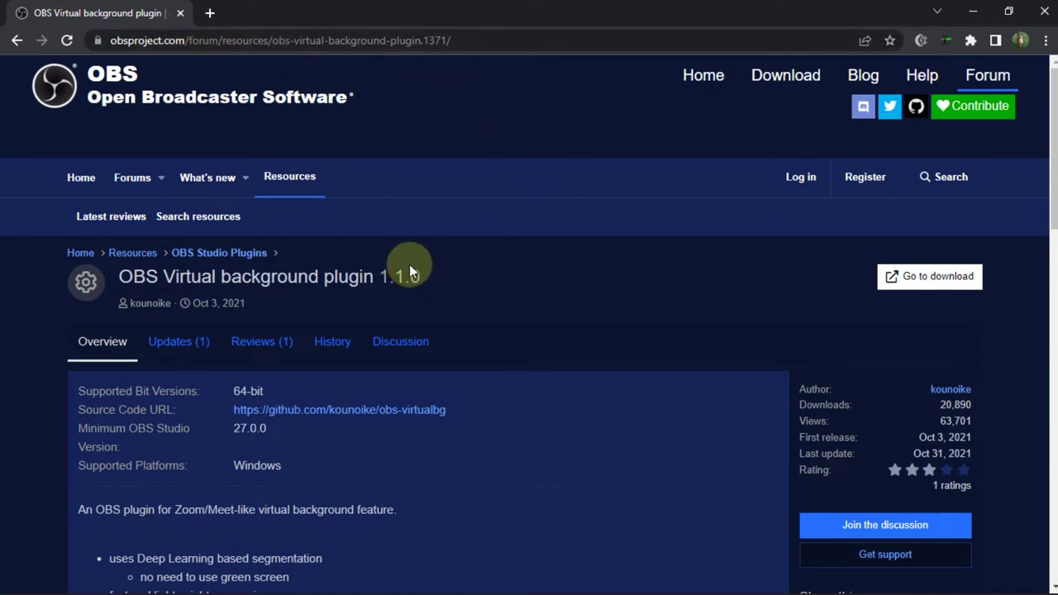
# - Open the GitHub release page for OBS Virtual background plugin 1.1.0 from its OBS forum resource page
pyautogui.scroll(-1, 409, 272)
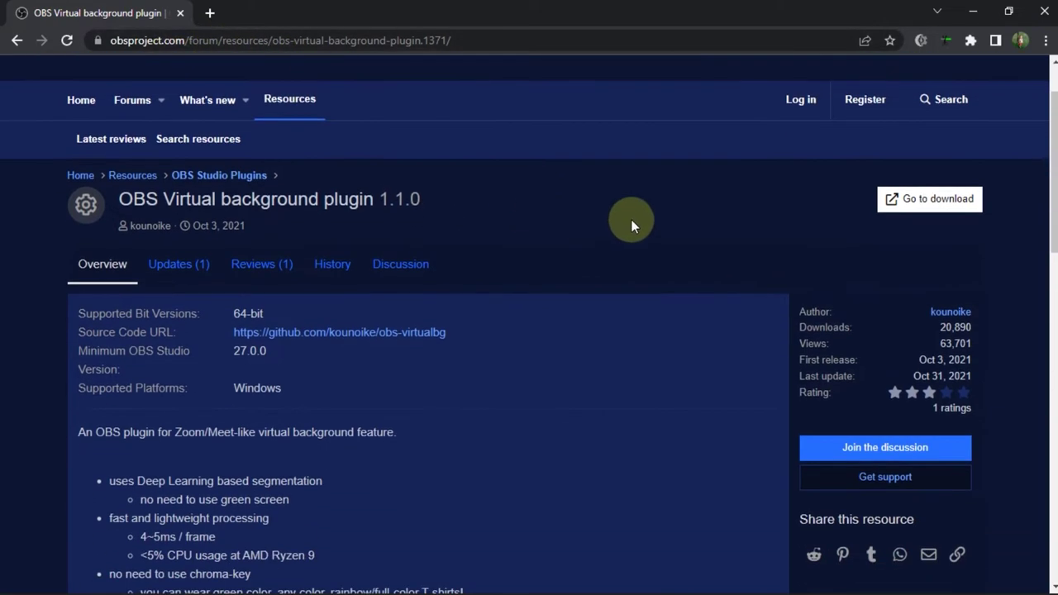
pyautogui.click(946, 203)
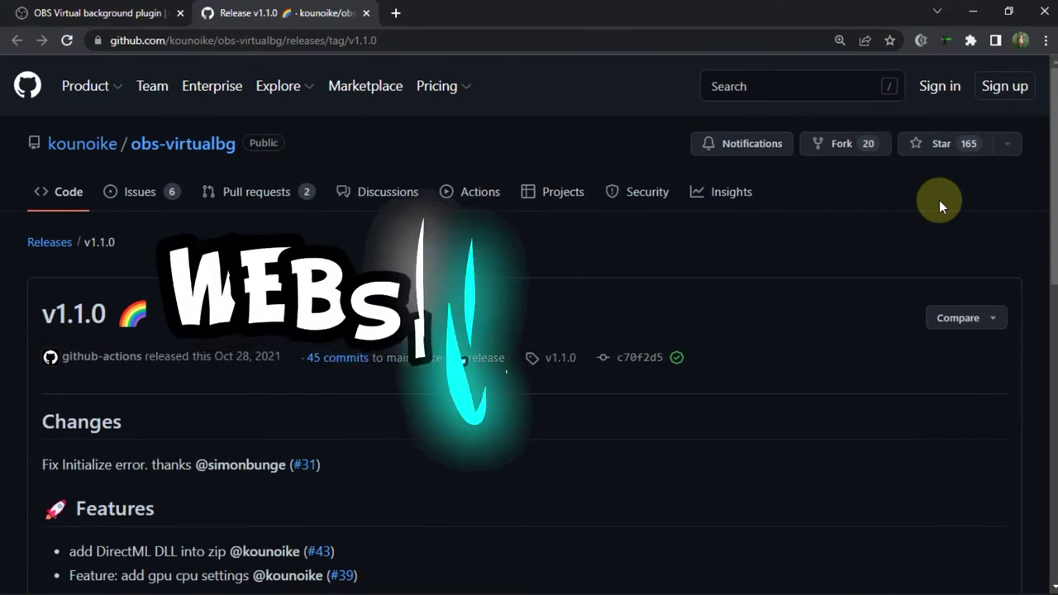
pyautogui.scroll(-1, 939, 200)
pyautogui.scroll(-6, 155, 360)
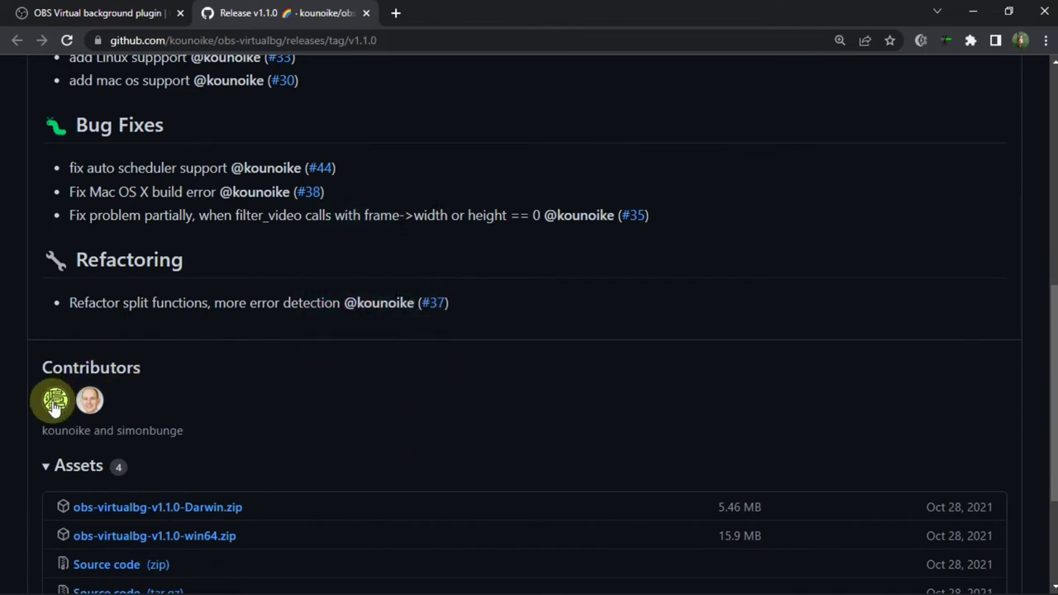
# - Review the v1.1.0 release page, including its contributors, features, bug fixes and downloadable assets
pyautogui.moveTo(54, 405)
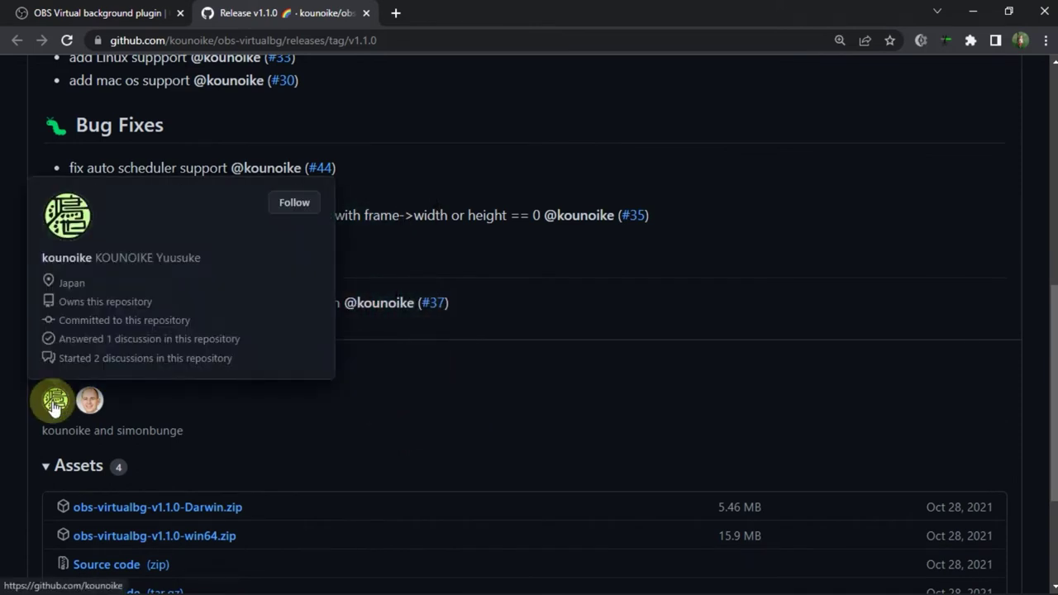
pyautogui.moveTo(100, 405)
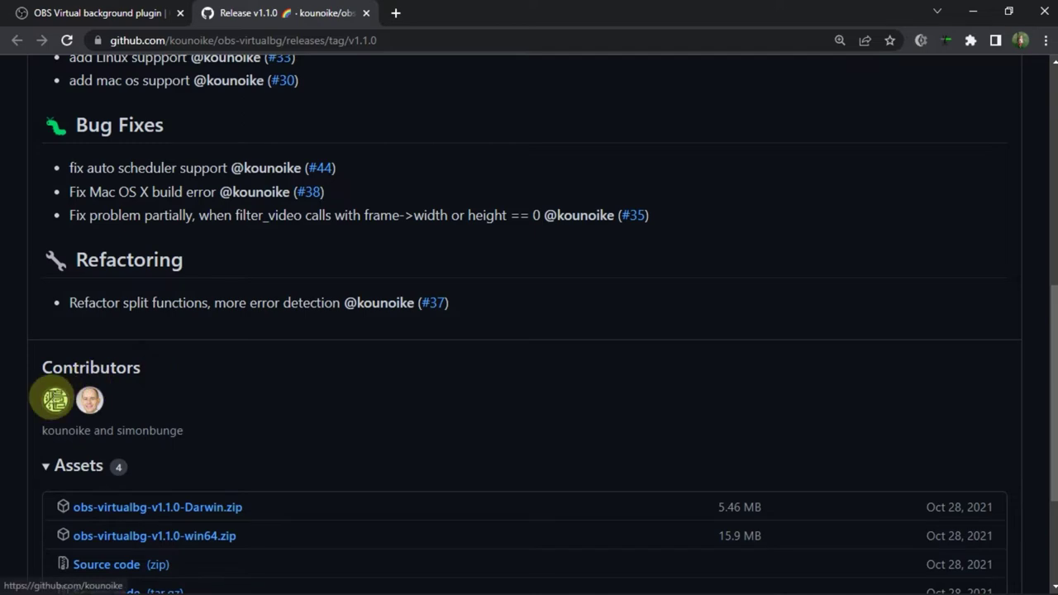
pyautogui.doubleClick(40, 365)
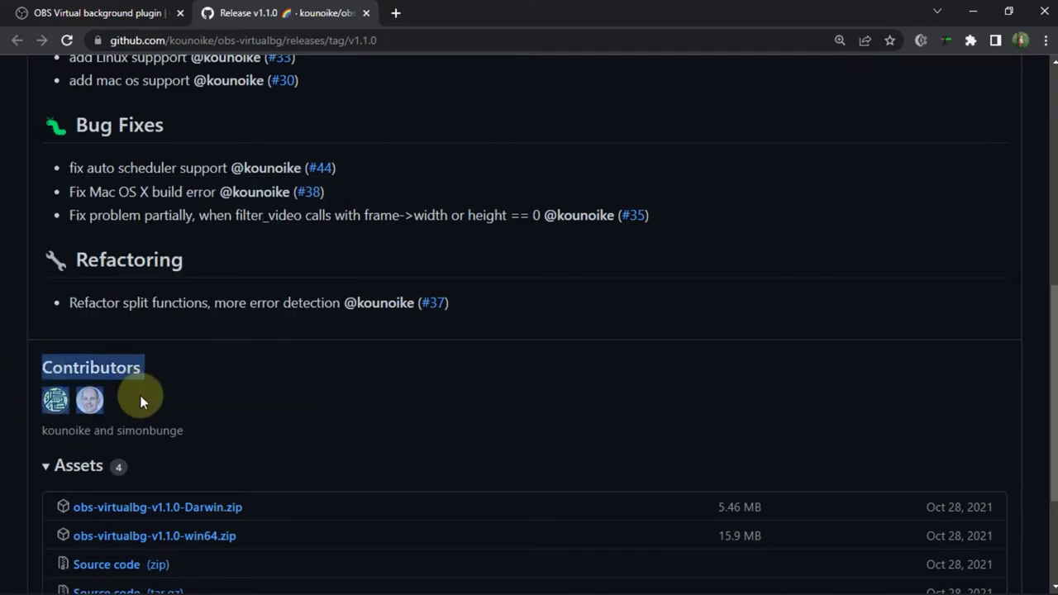
pyautogui.click(222, 397)
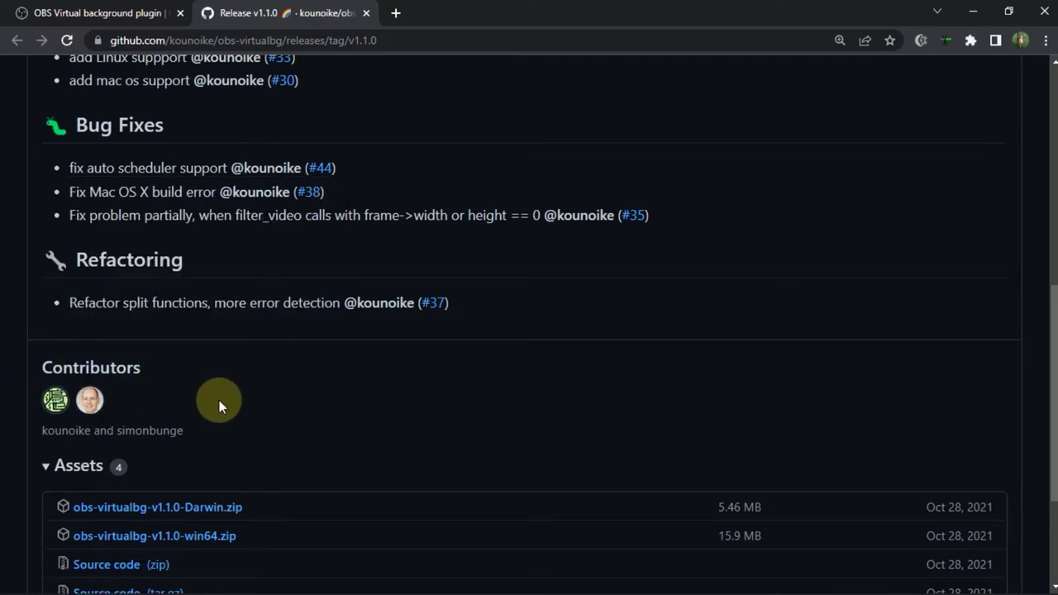
pyautogui.scroll(7, 219, 400)
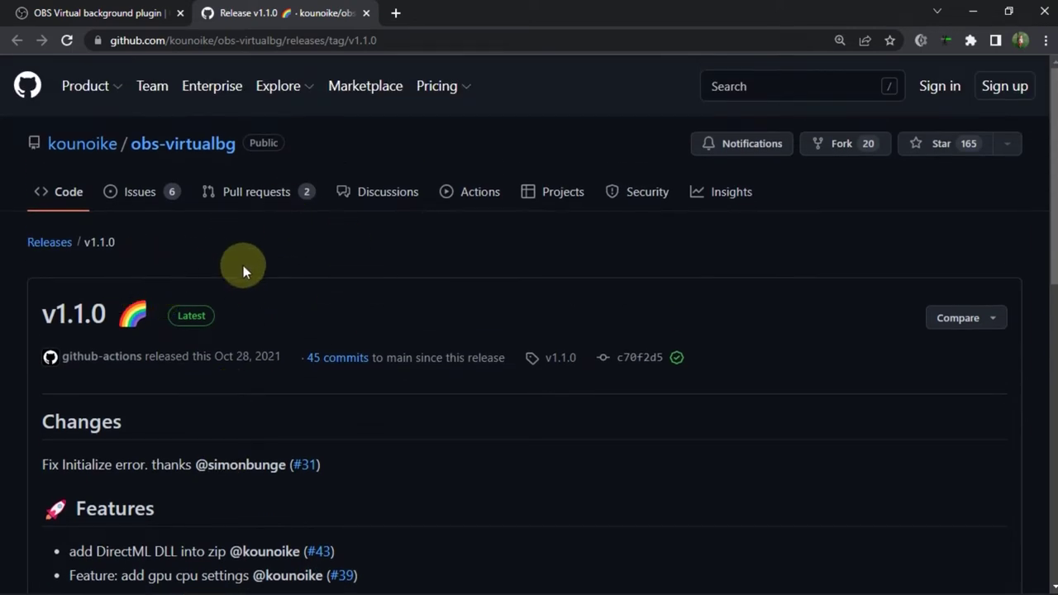
pyautogui.scroll(-5, 260, 283)
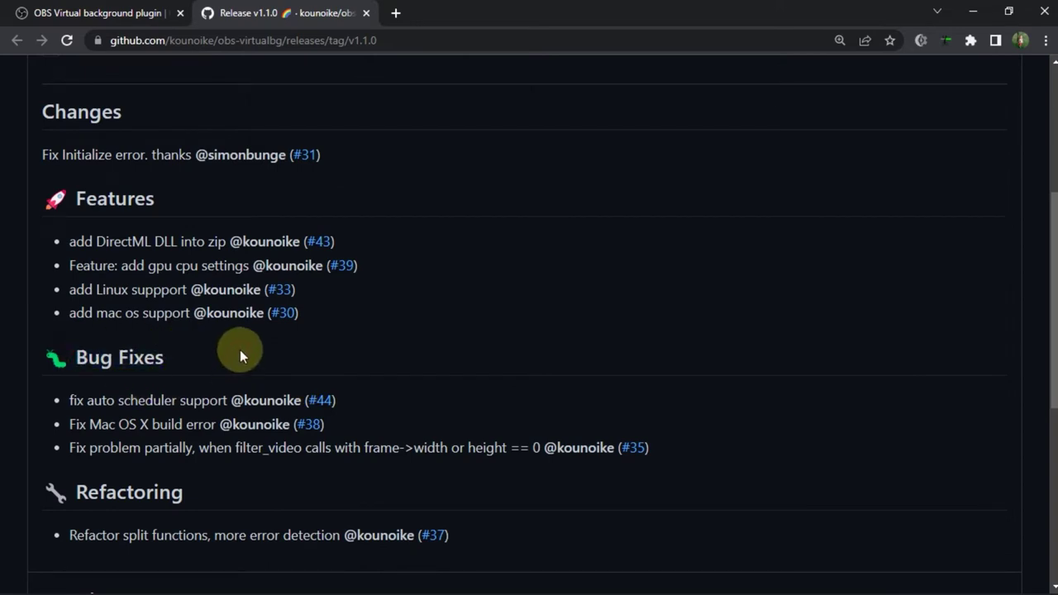
pyautogui.scroll(-5, 451, 385)
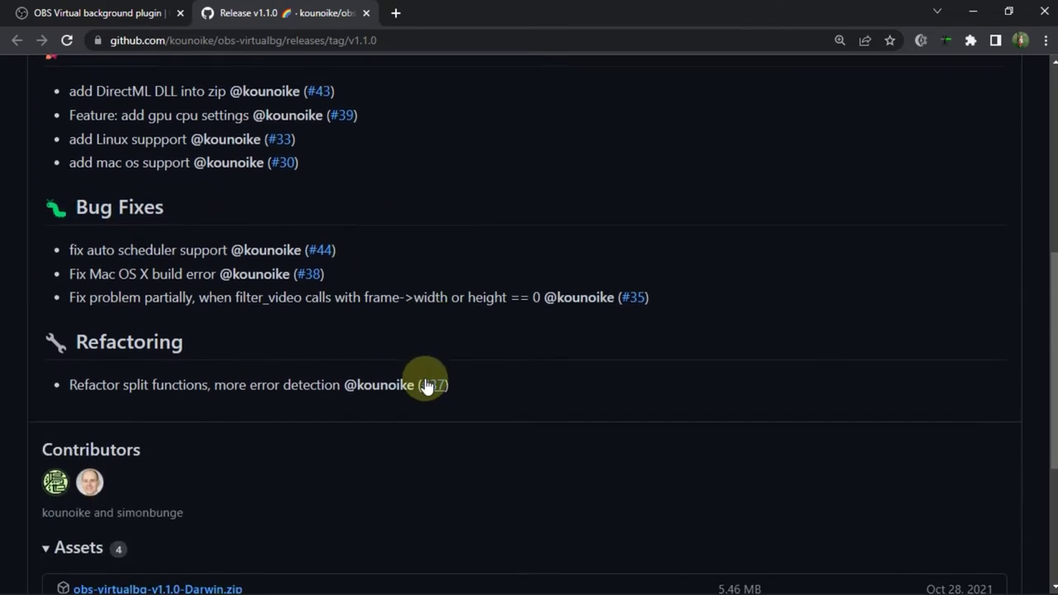
pyautogui.scroll(-1, 588, 373)
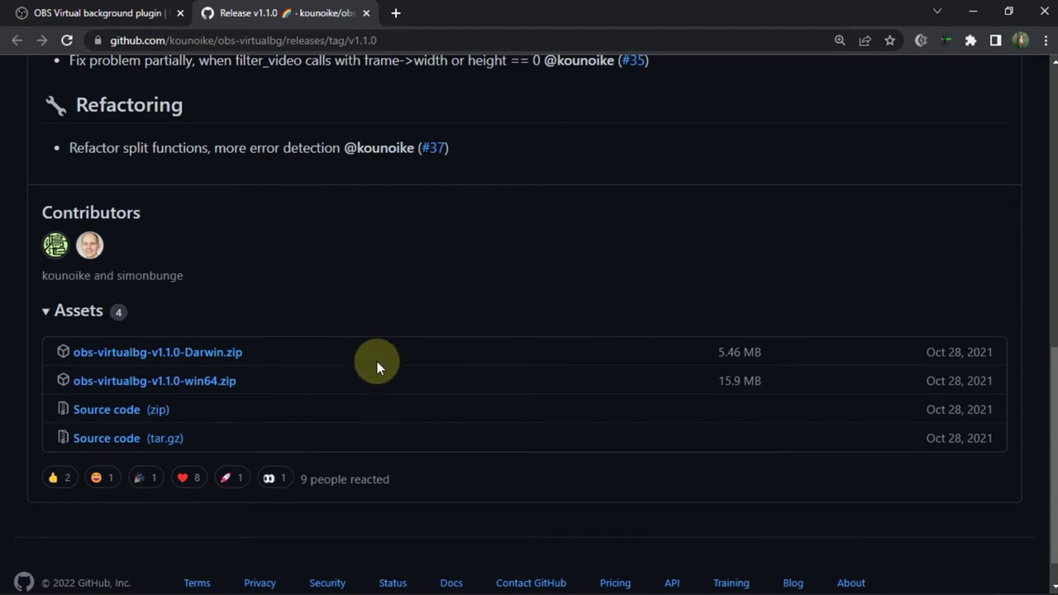
# - Download obs-virtualbg-v1.1.0-win64.zip, extract it into a folder of the same name in Downloads, and open that folder
pyautogui.click(219, 384)
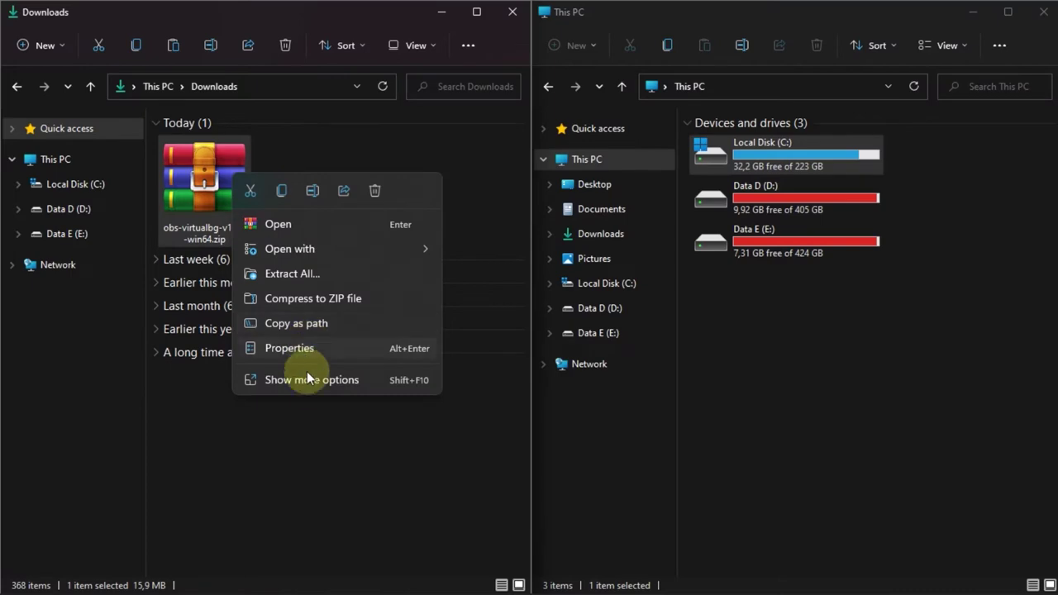
pyautogui.click(310, 373)
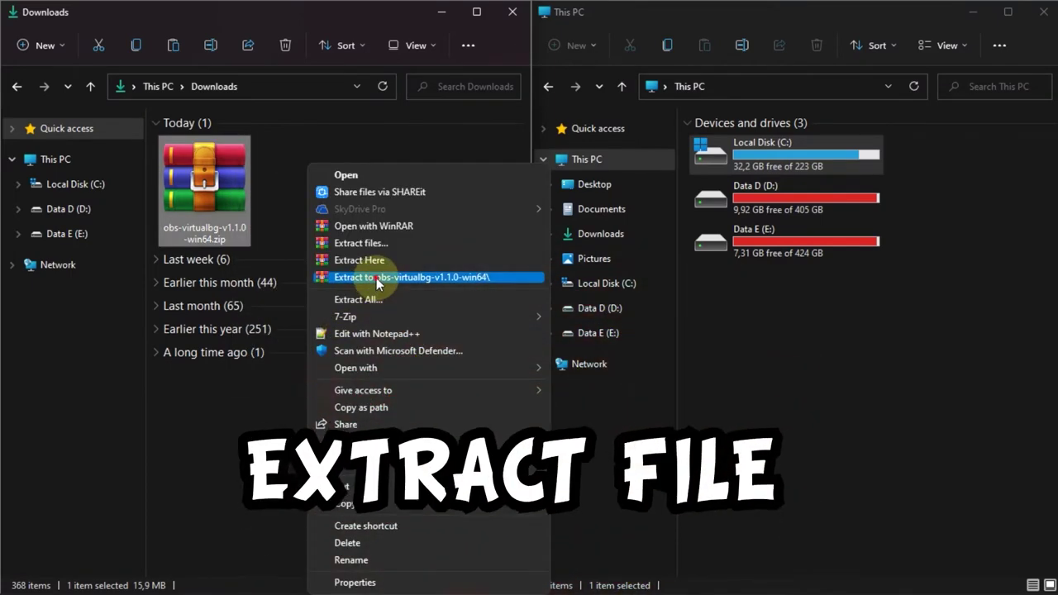
pyautogui.click(375, 277)
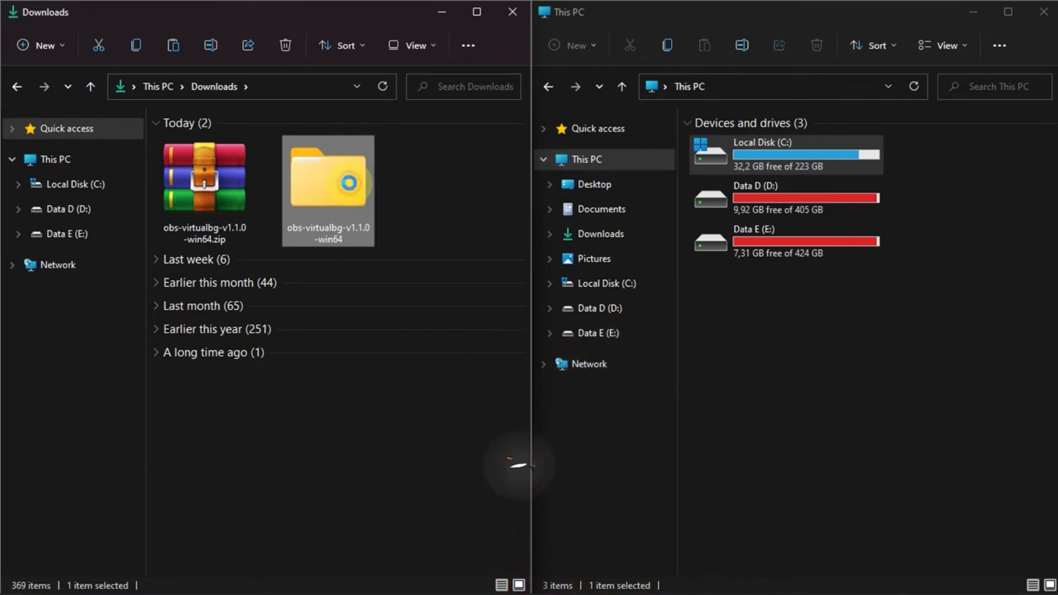
pyautogui.doubleClick(349, 182)
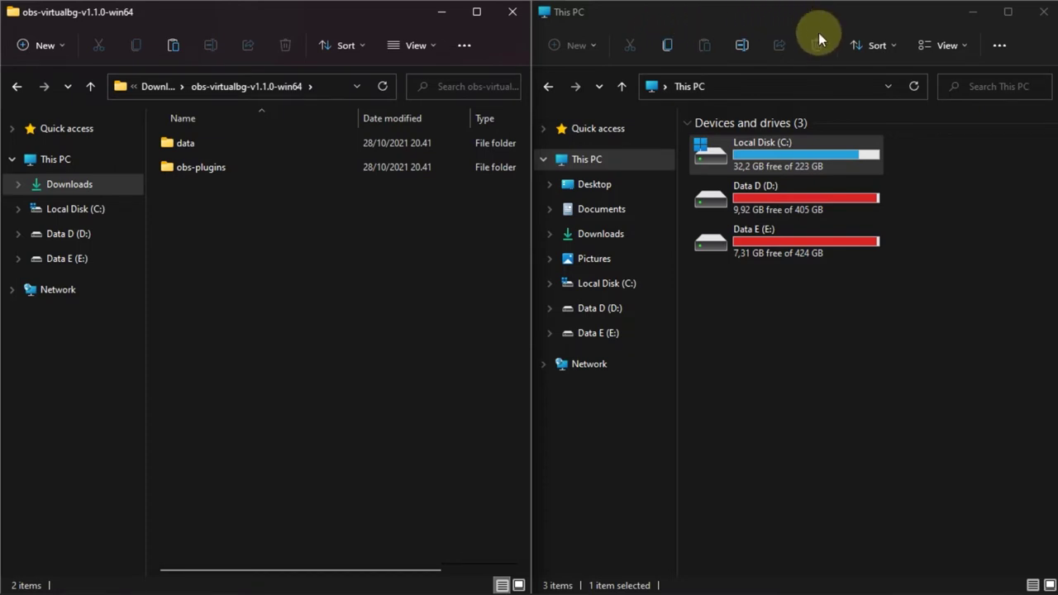
# - Open the obs-studio folder inside Program Files on Local Disk (C:) in the second File Explorer window
pyautogui.doubleClick(773, 153)
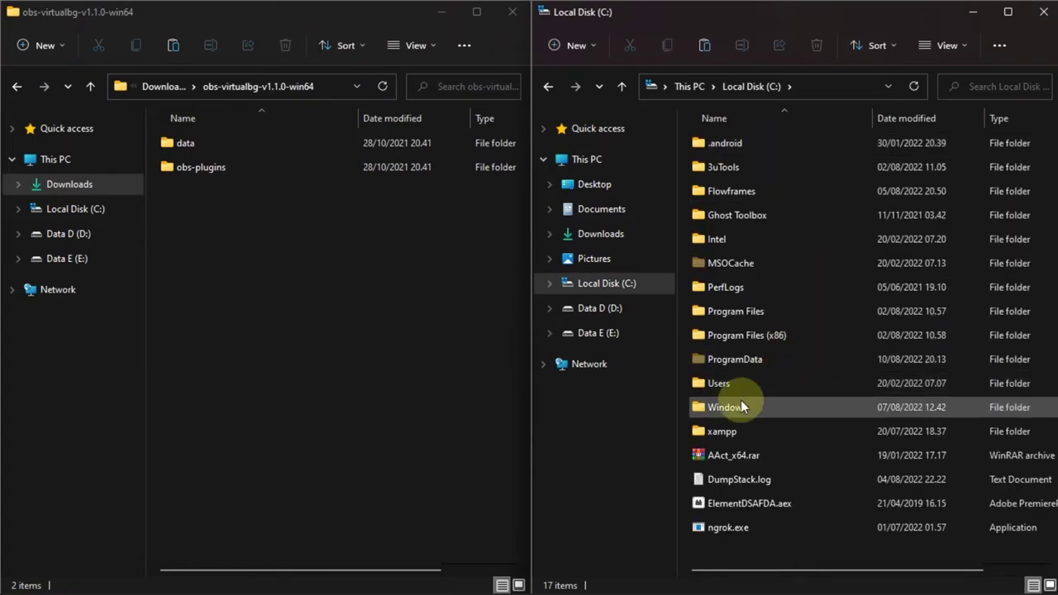
pyautogui.click(752, 310)
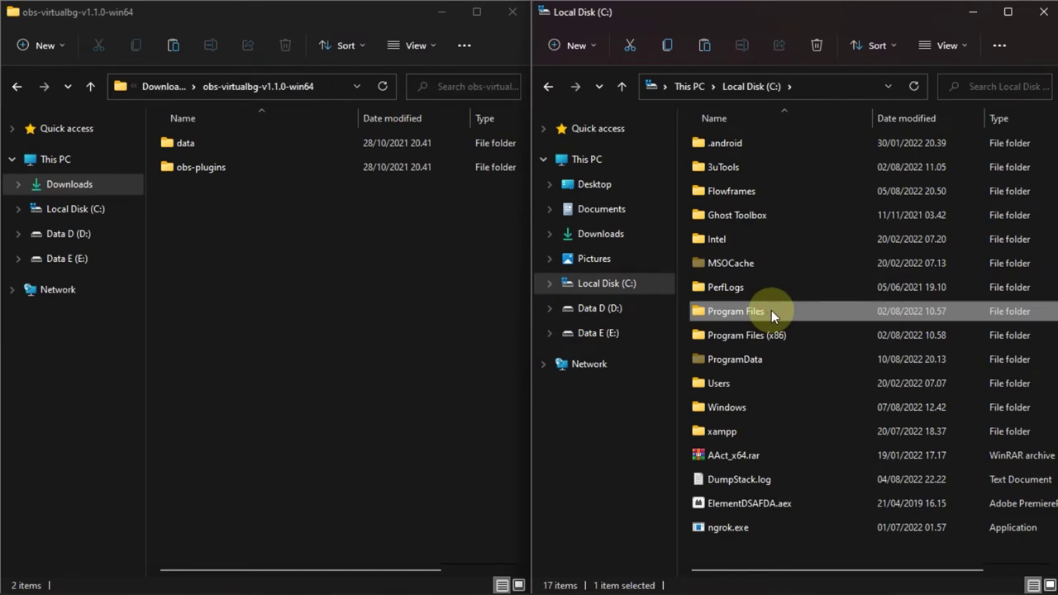
pyautogui.doubleClick(771, 311)
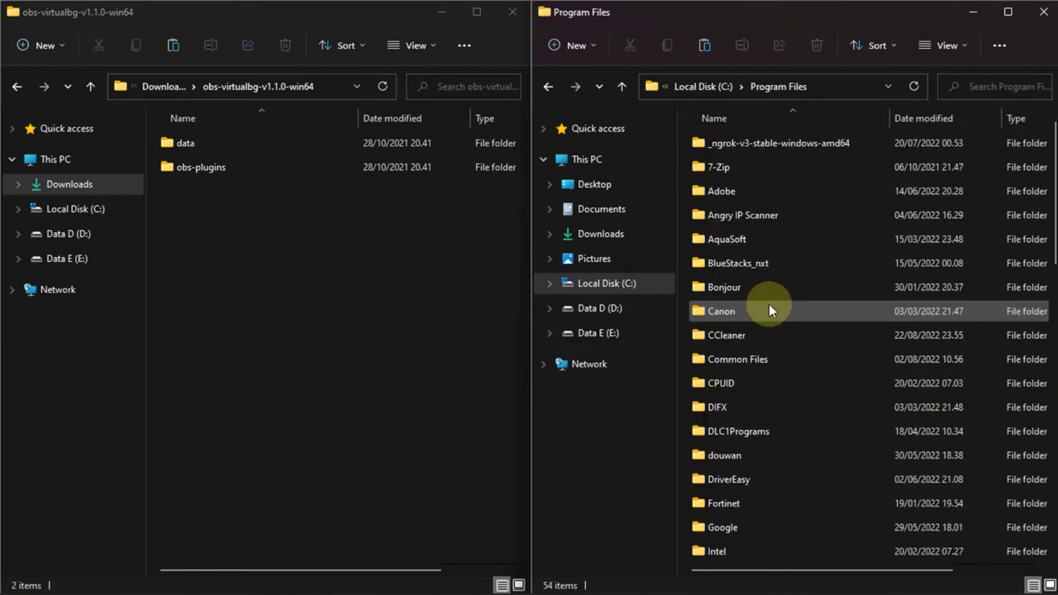
pyautogui.scroll(-6, 757, 312)
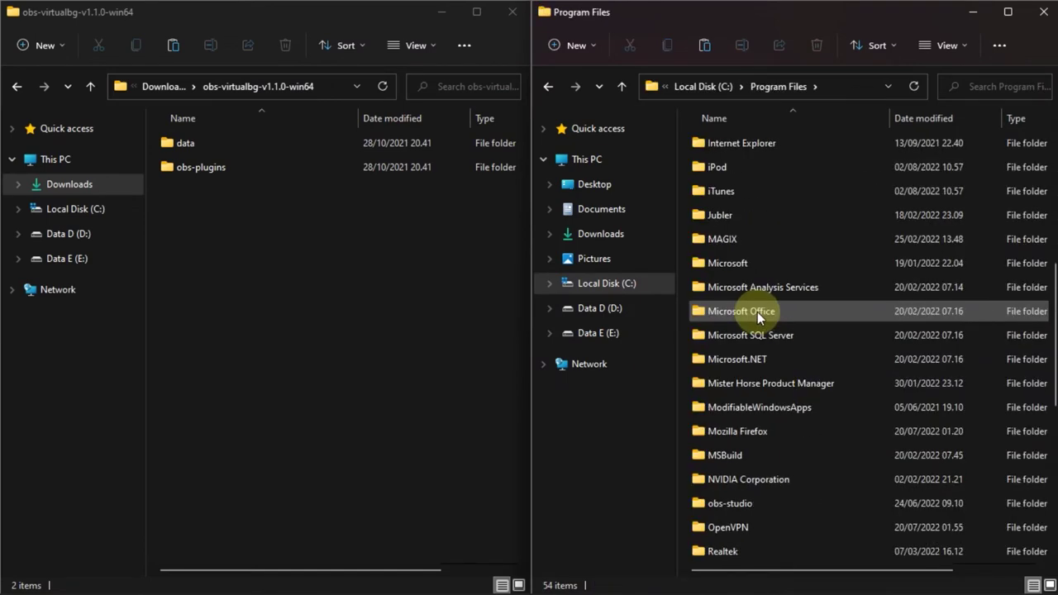
pyautogui.scroll(-1, 757, 311)
pyautogui.doubleClick(748, 431)
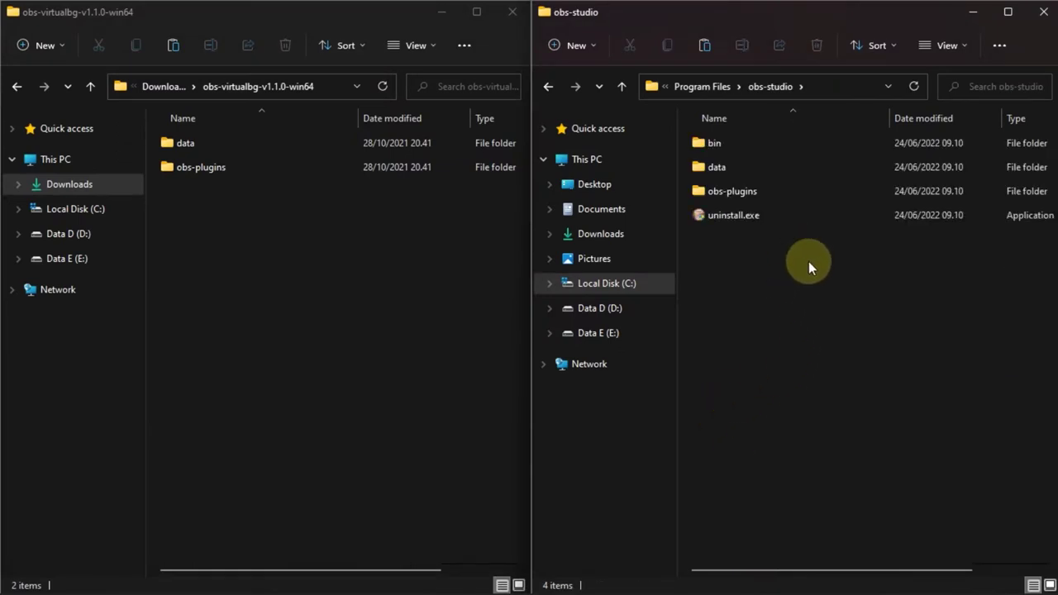
# - Open the data\obs-plugins subfolder in both the extracted plugin folder and the obs-studio folder
pyautogui.click(182, 152)
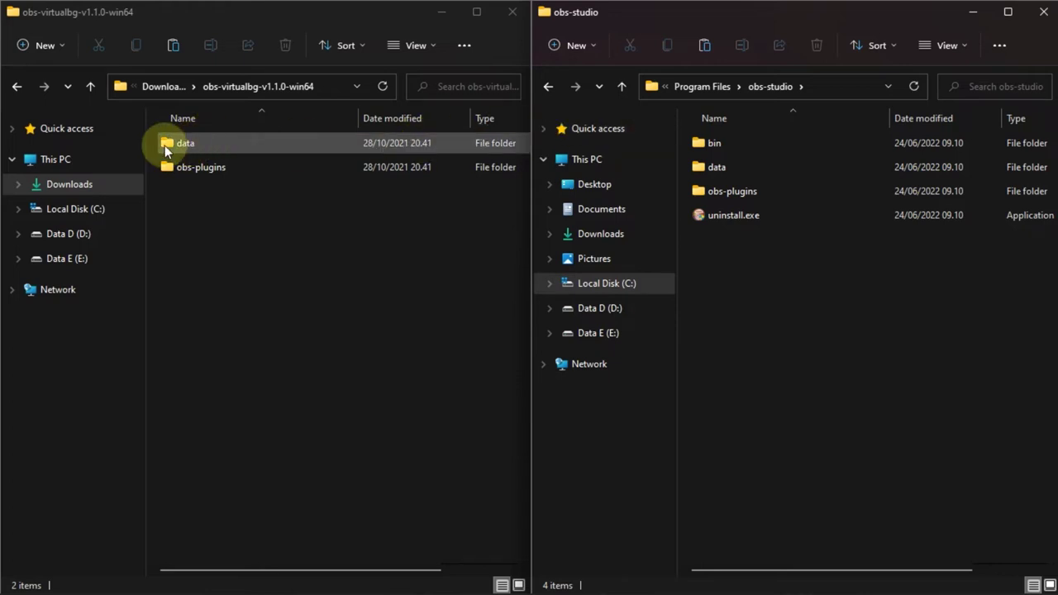
pyautogui.doubleClick(186, 143)
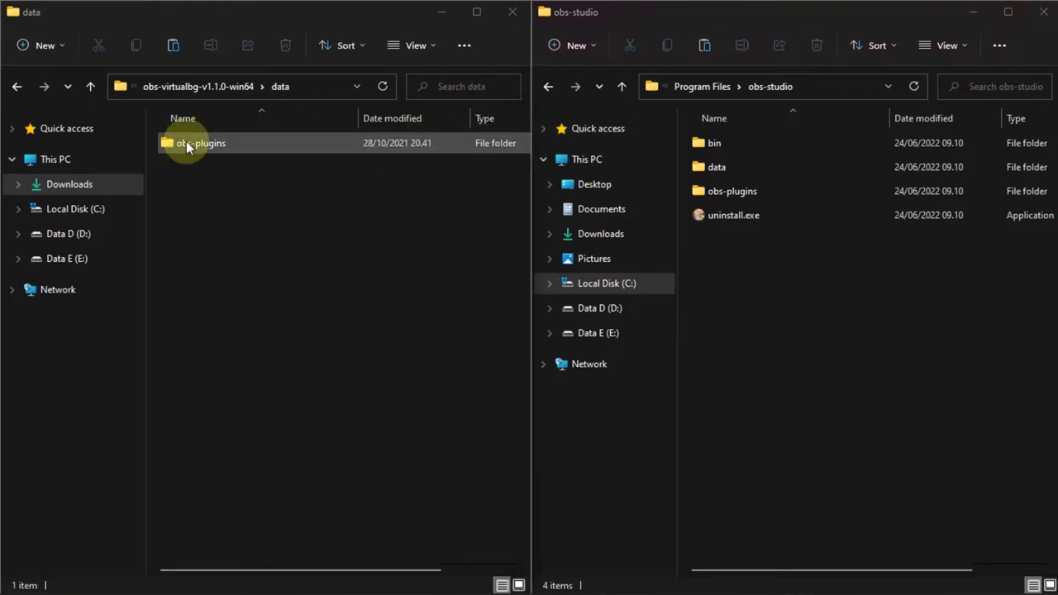
pyautogui.doubleClick(712, 167)
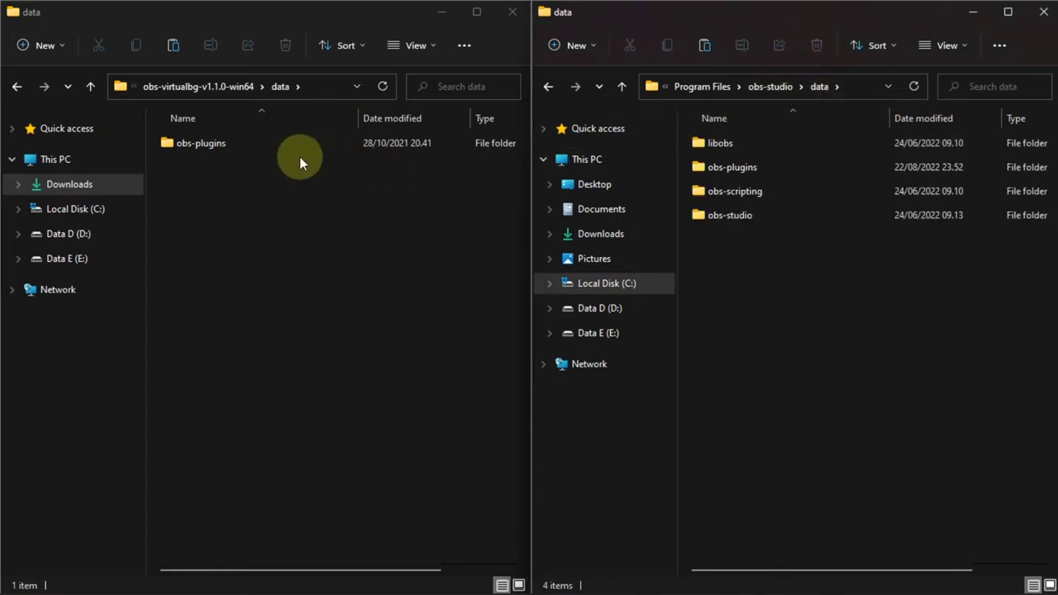
pyautogui.click(199, 142)
pyautogui.doubleClick(198, 142)
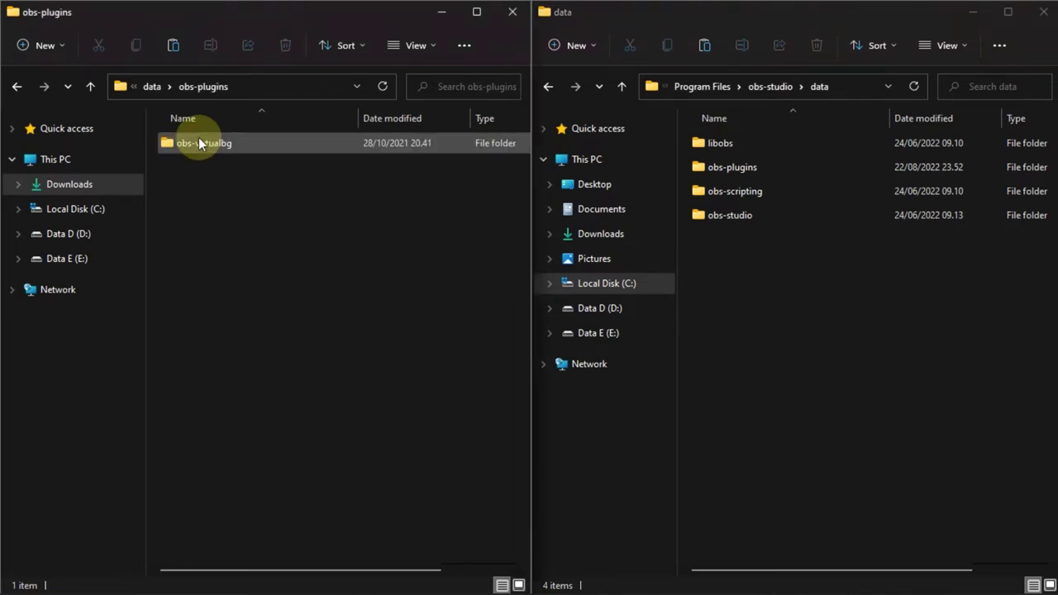
pyautogui.doubleClick(733, 167)
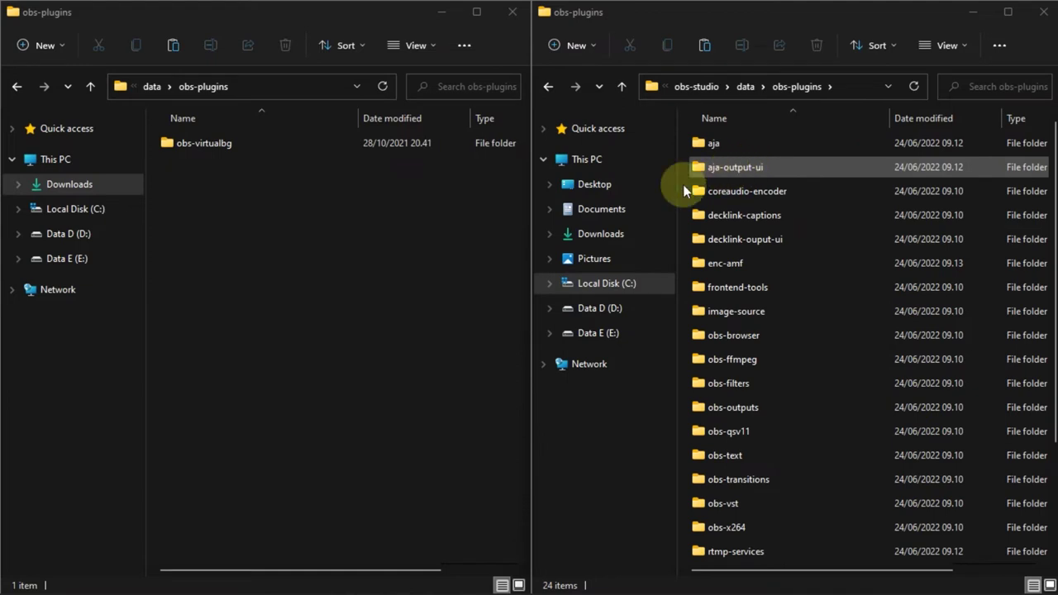
# - Copy the plugin's obs-virtualbg folder into obs-studio\data\obs-plugins
pyautogui.rightClick(206, 147)
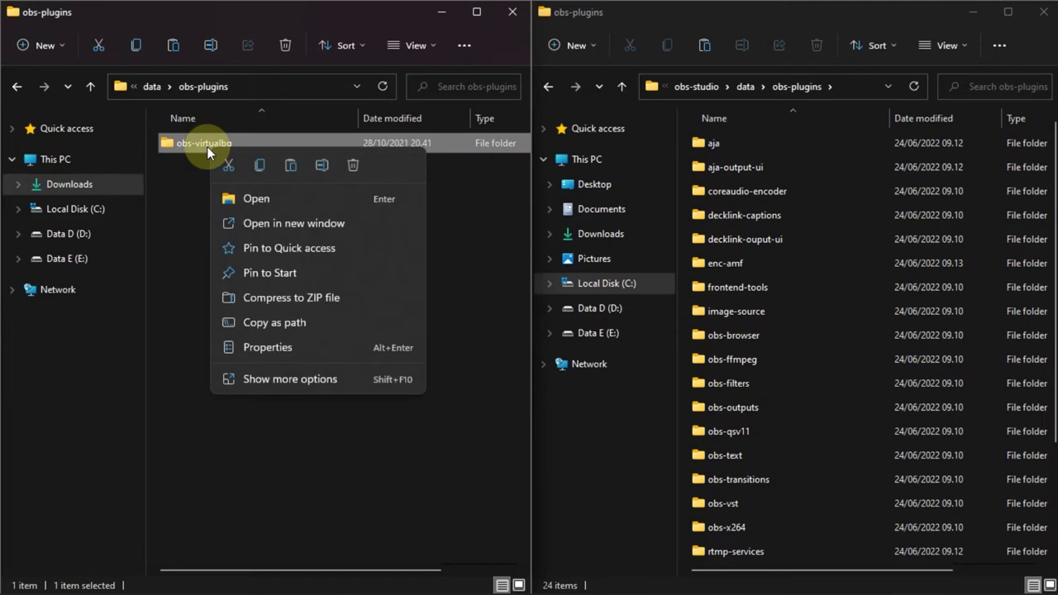
pyautogui.click(265, 166)
pyautogui.click(765, 20)
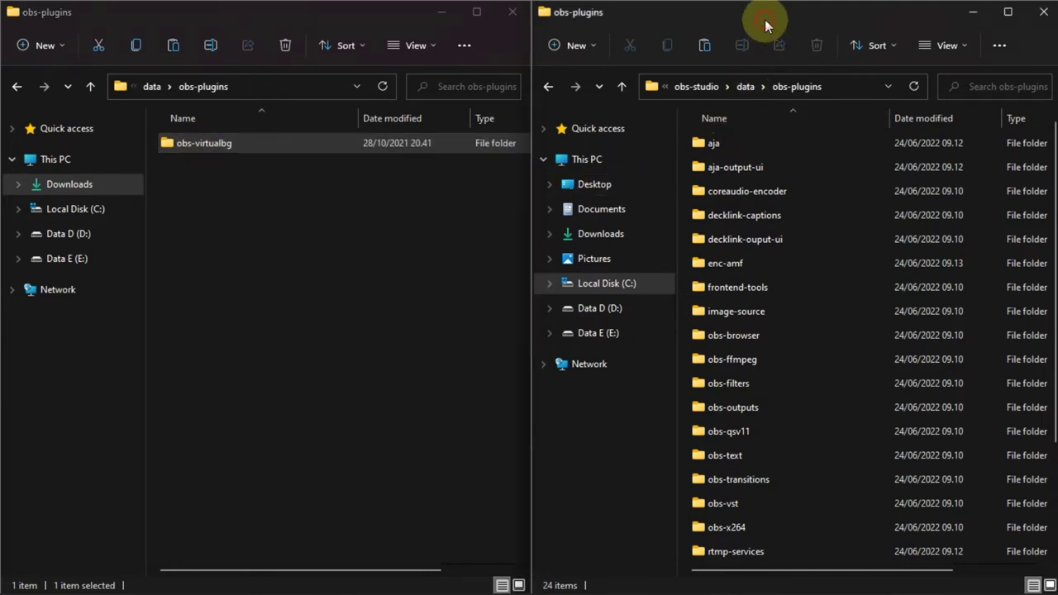
pyautogui.rightClick(684, 160)
pyautogui.click(704, 182)
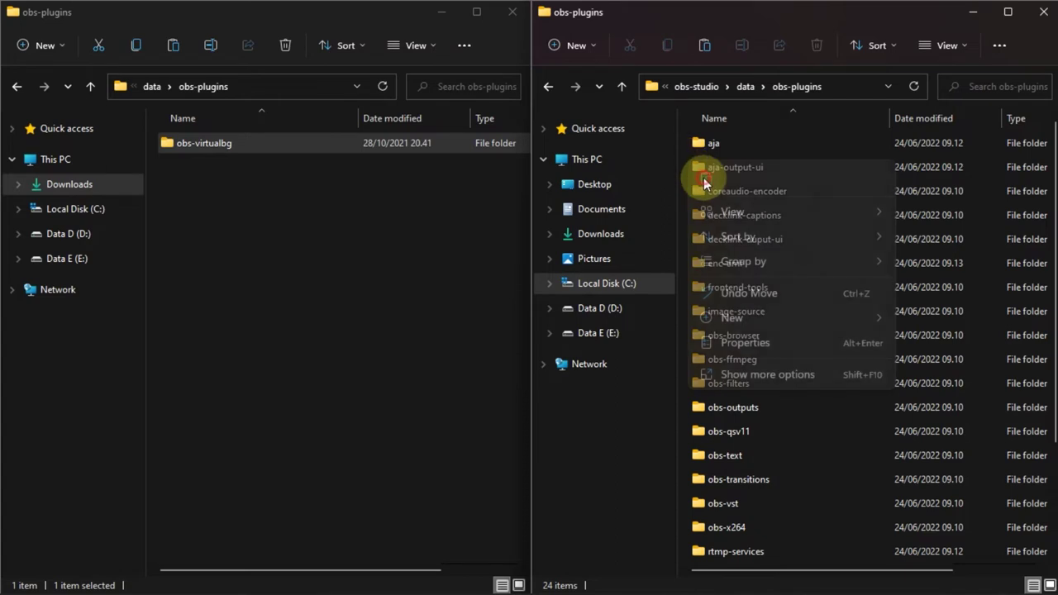
pyautogui.click(467, 201)
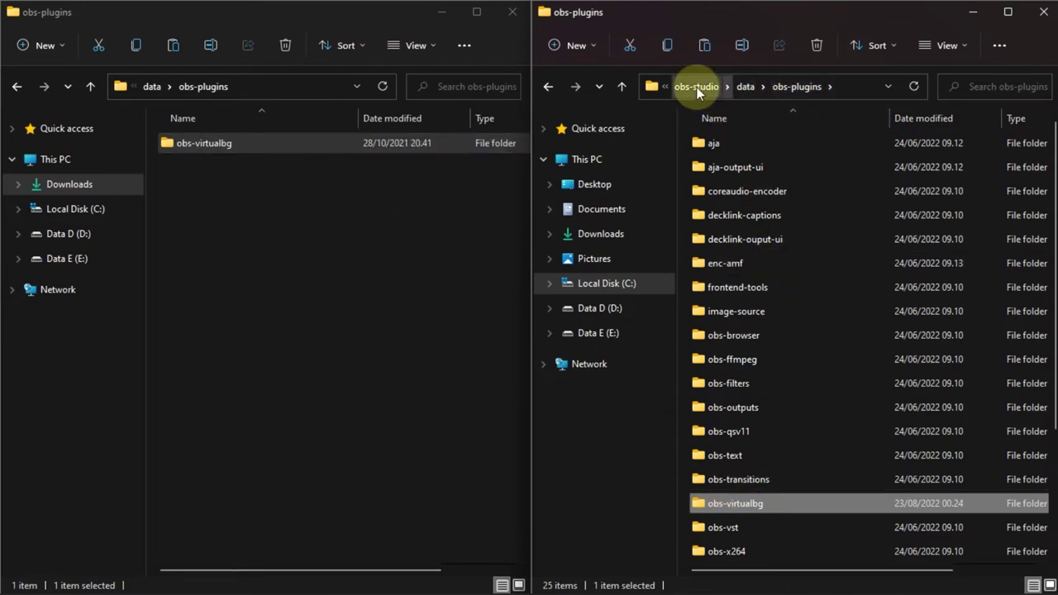
# - Return both windows to their top-level plugin and obs-studio folders and open obs-plugins\64bit in each
pyautogui.click(548, 88)
pyautogui.click(547, 87)
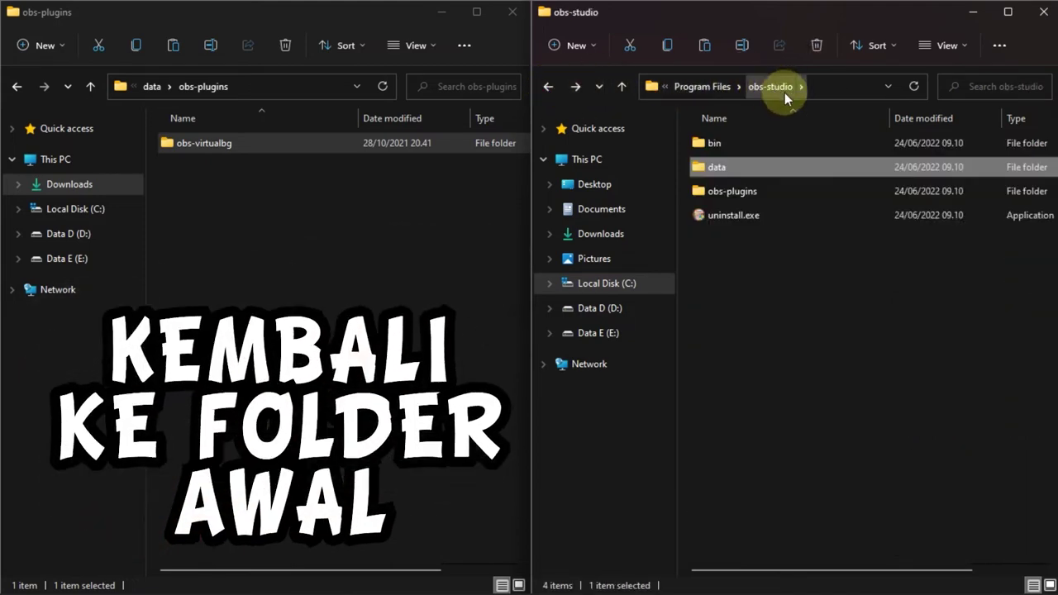
pyautogui.click(26, 88)
pyautogui.click(20, 86)
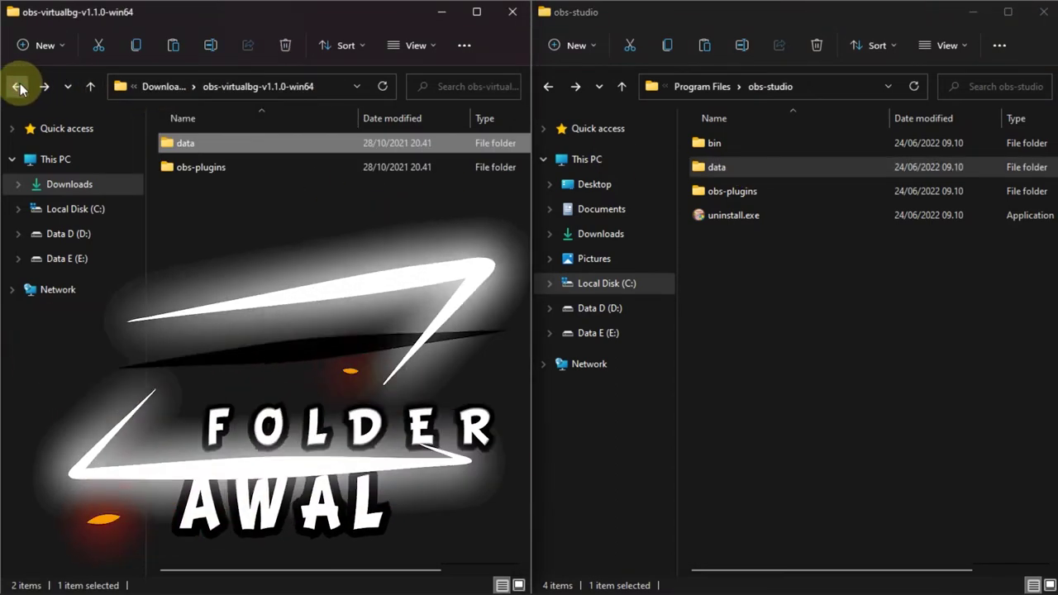
pyautogui.doubleClick(209, 168)
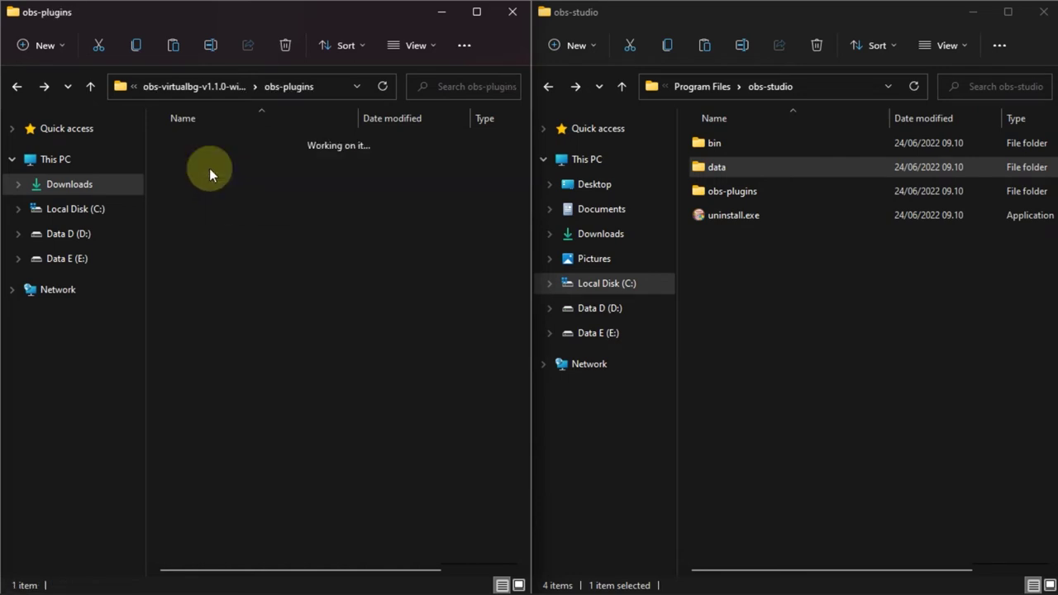
pyautogui.doubleClick(748, 192)
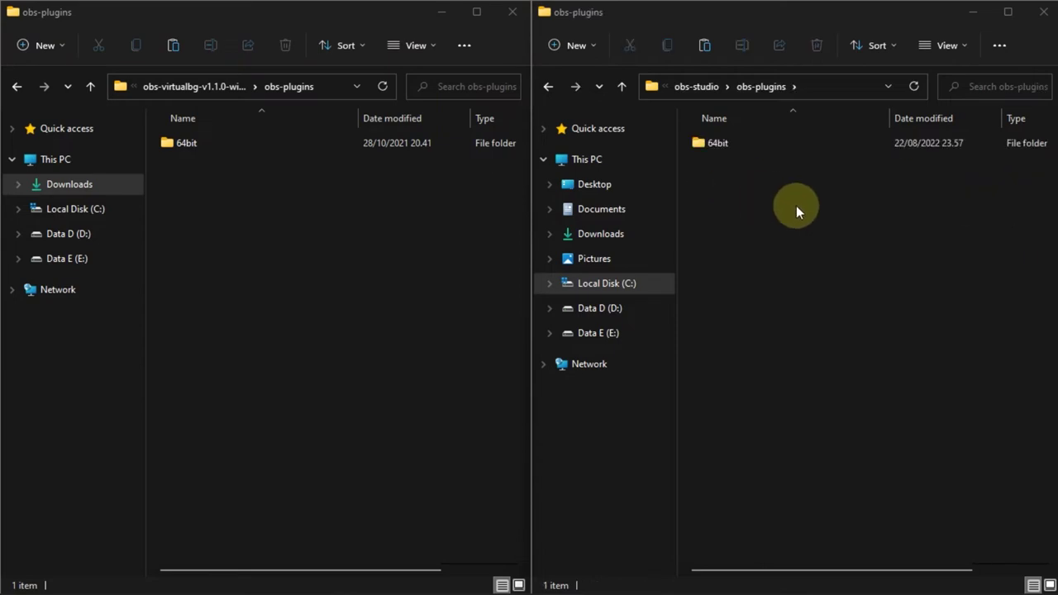
pyautogui.click(178, 145)
pyautogui.doubleClick(178, 143)
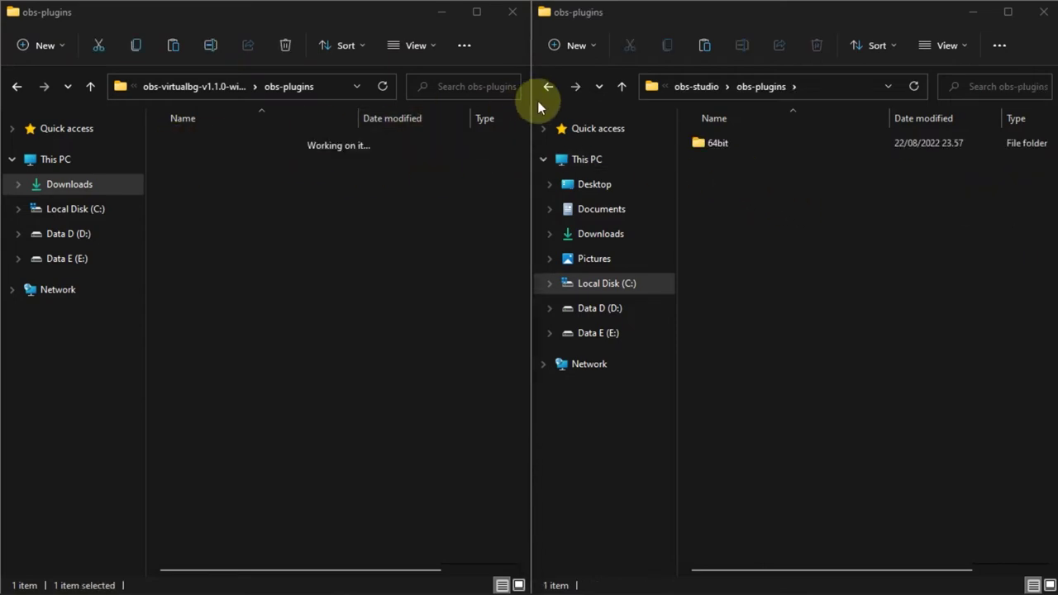
pyautogui.click(716, 143)
pyautogui.doubleClick(724, 143)
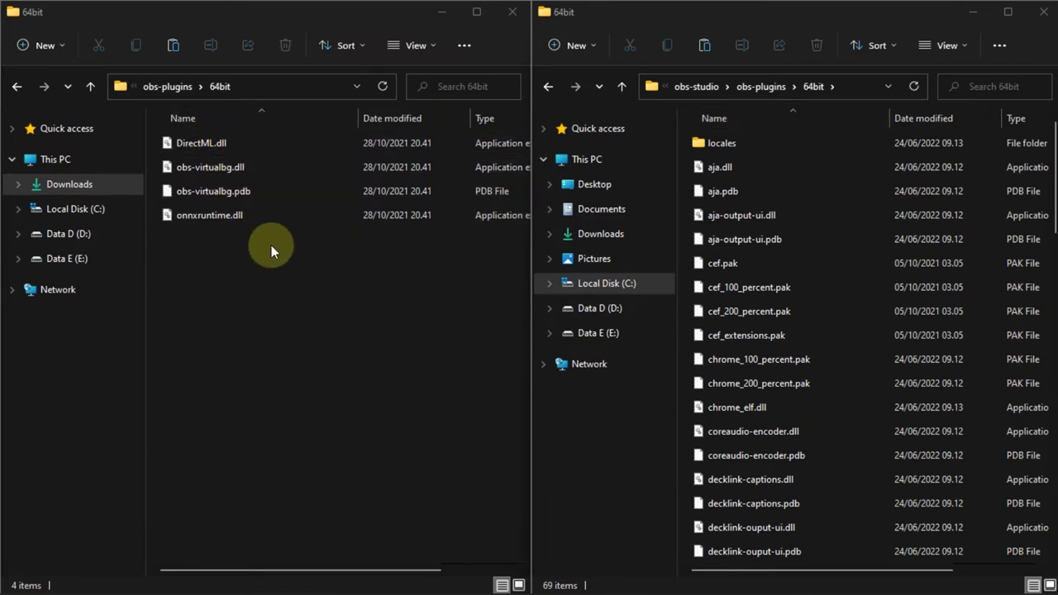
# - Copy DirectML.dll, obs-virtualbg.dll, obs-virtualbg.pdb and onnxruntime.dll from the plugin's 64bit folder into obs-studio\obs-plugins\64bit
pyautogui.moveTo(272, 264); pyautogui.dragTo(201, 132)
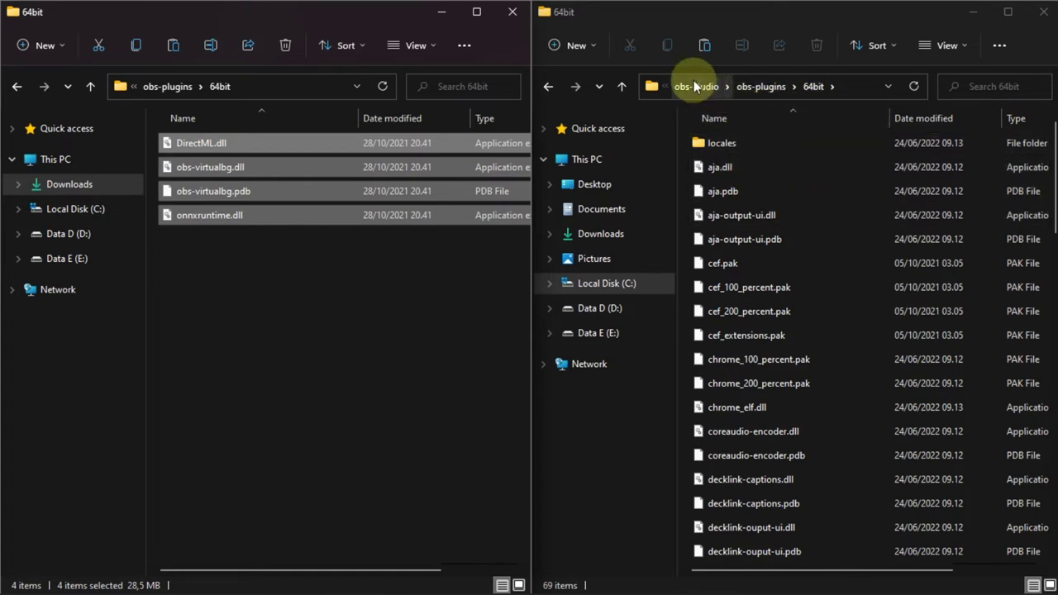
pyautogui.rightClick(197, 148)
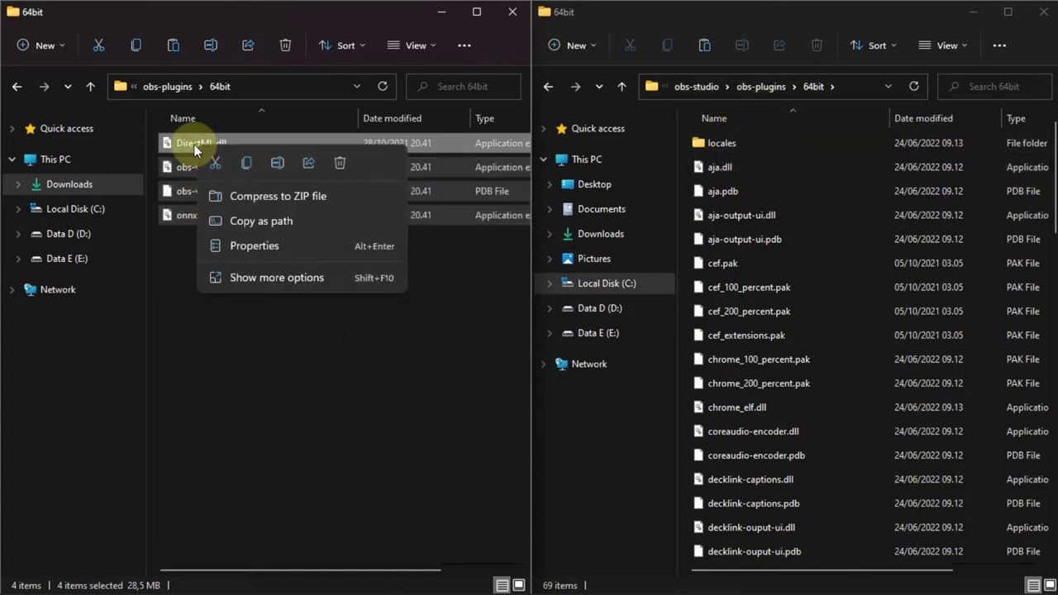
pyautogui.click(227, 168)
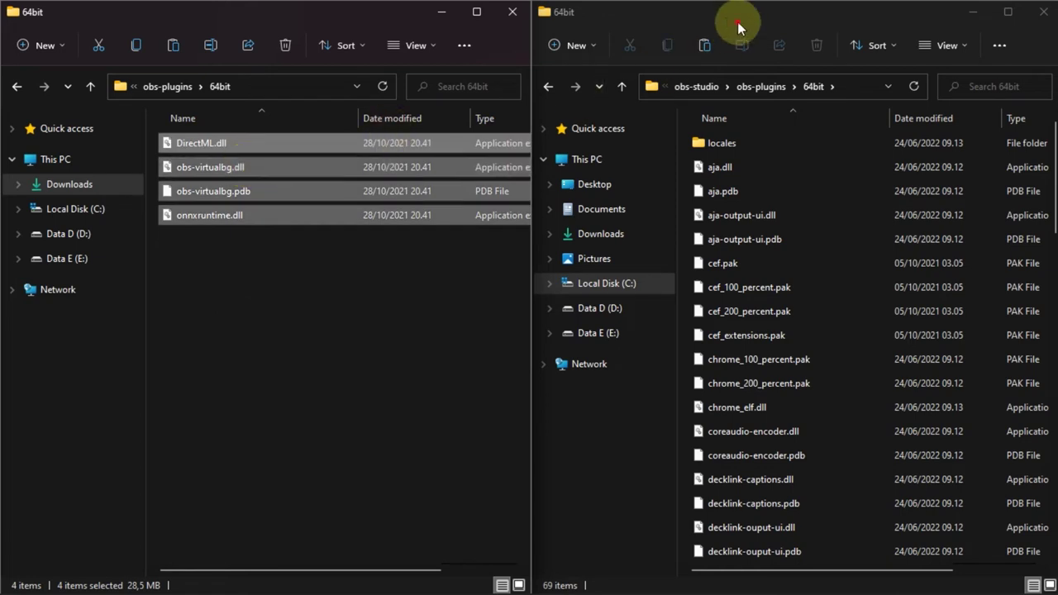
pyautogui.click(692, 153)
pyautogui.rightClick(691, 157)
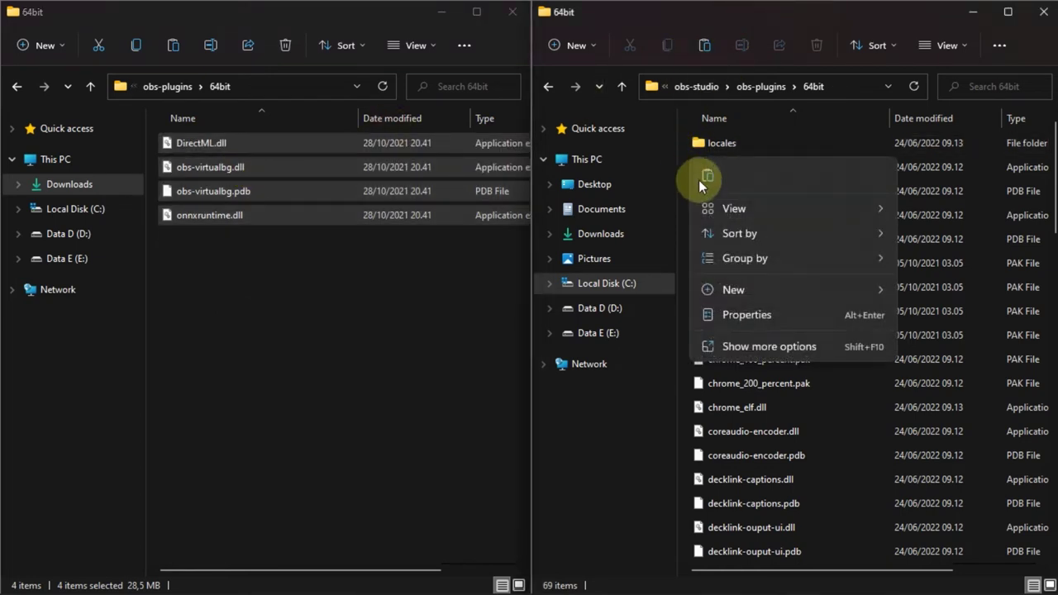
pyautogui.click(707, 177)
pyautogui.click(386, 206)
pyautogui.click(478, 229)
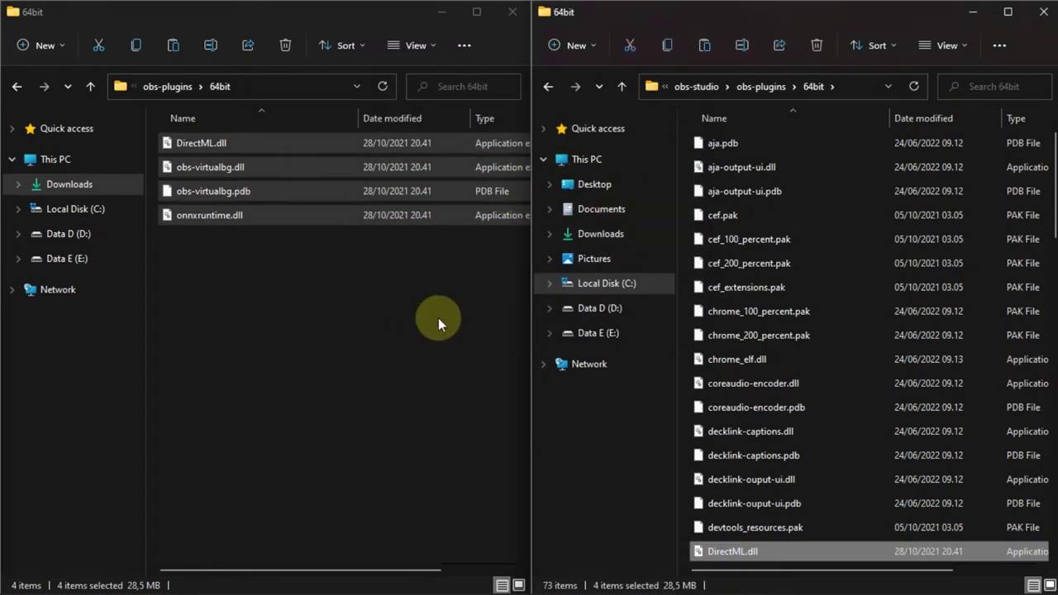
pyautogui.click(411, 402)
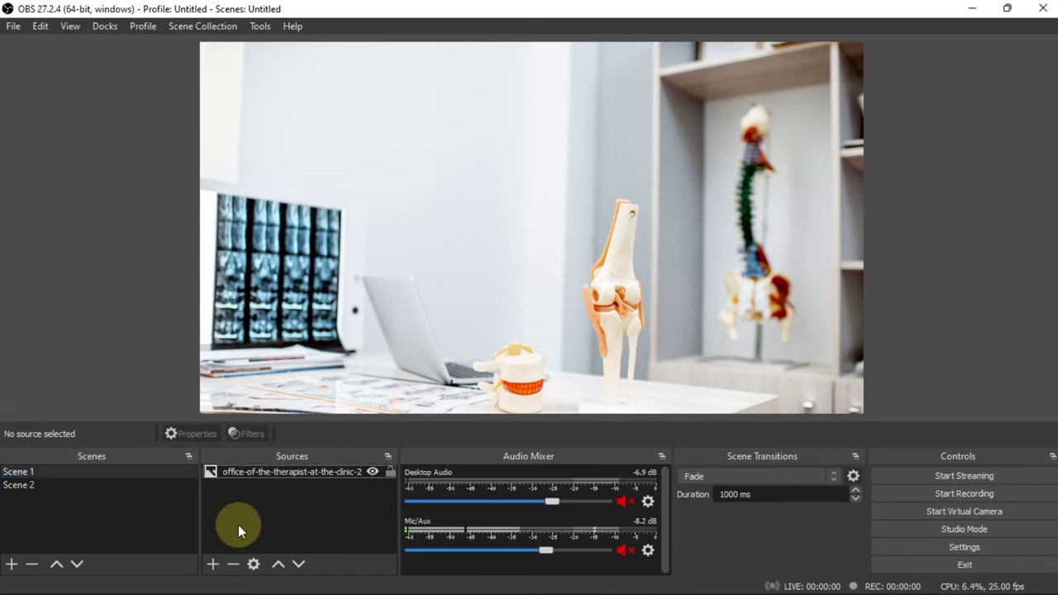
# - In OBS, add the existing Webcam WB 500 video capture device to Scene 1 above the office background image
pyautogui.click(258, 471)
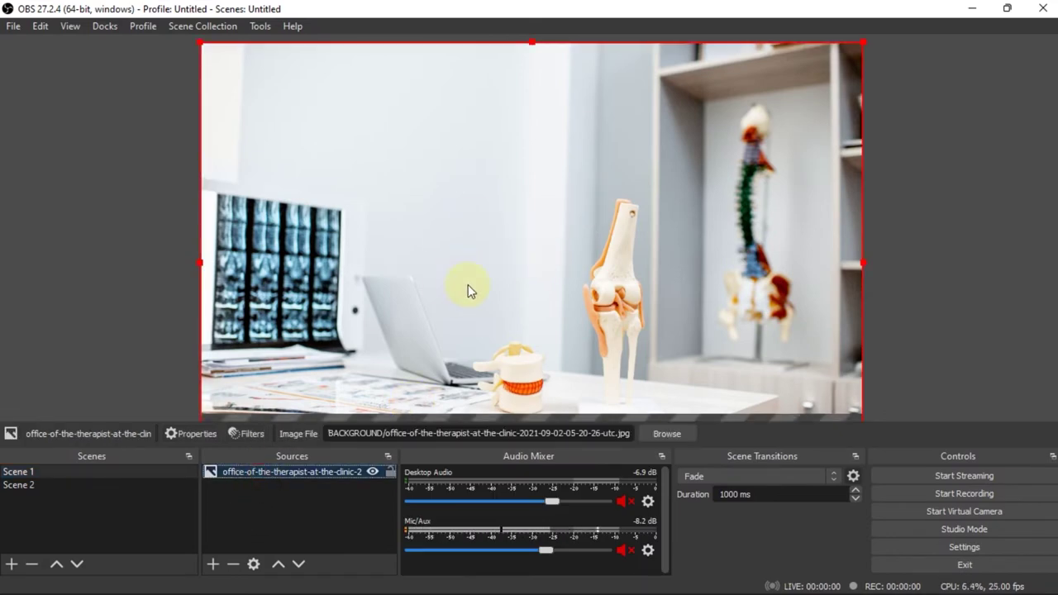
pyautogui.click(263, 525)
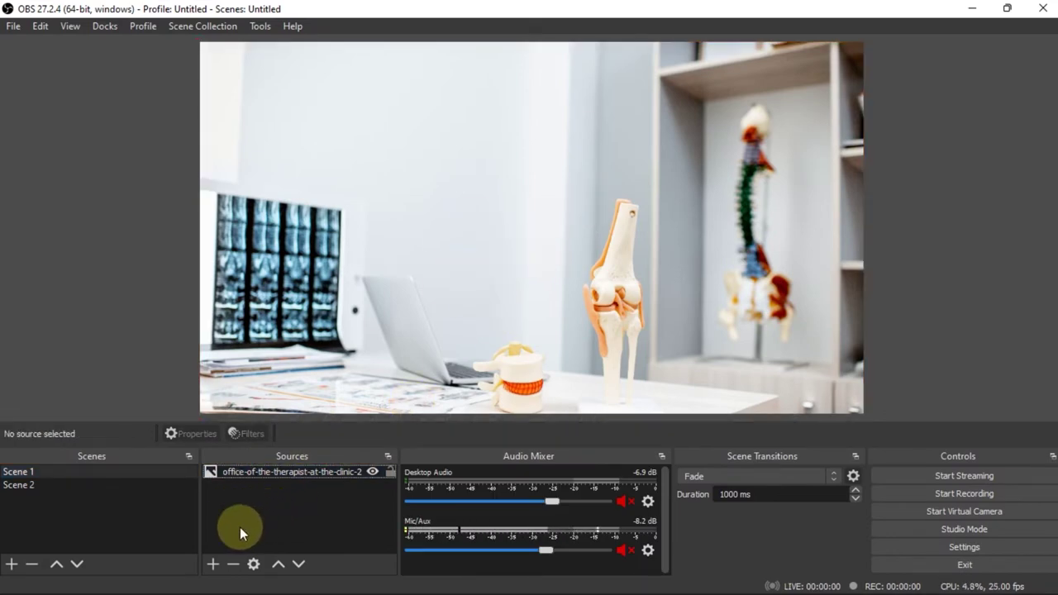
pyautogui.click(212, 564)
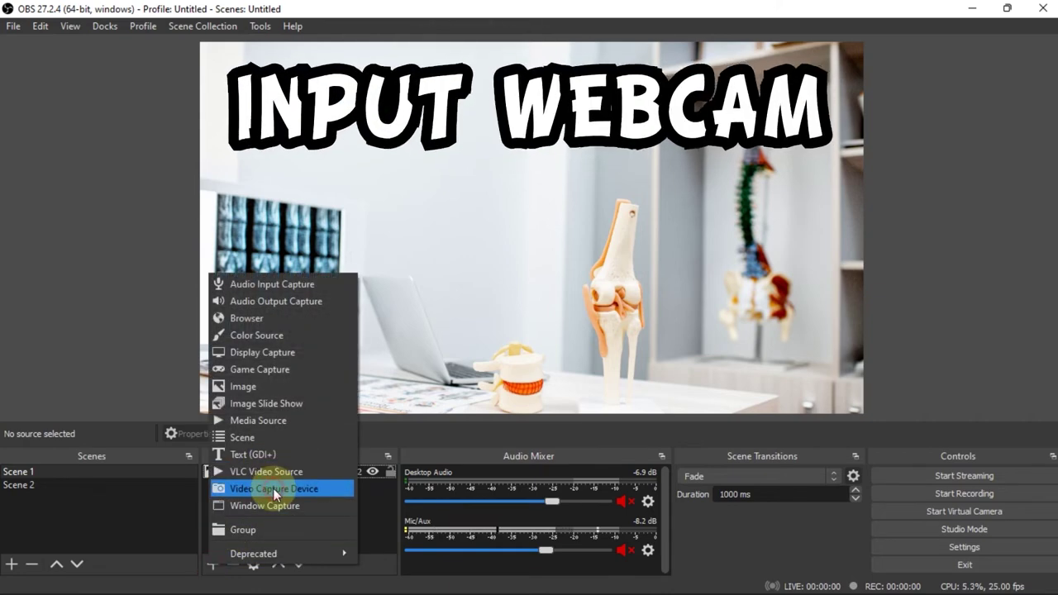
pyautogui.click(274, 489)
pyautogui.click(441, 239)
pyautogui.click(446, 270)
pyautogui.click(577, 411)
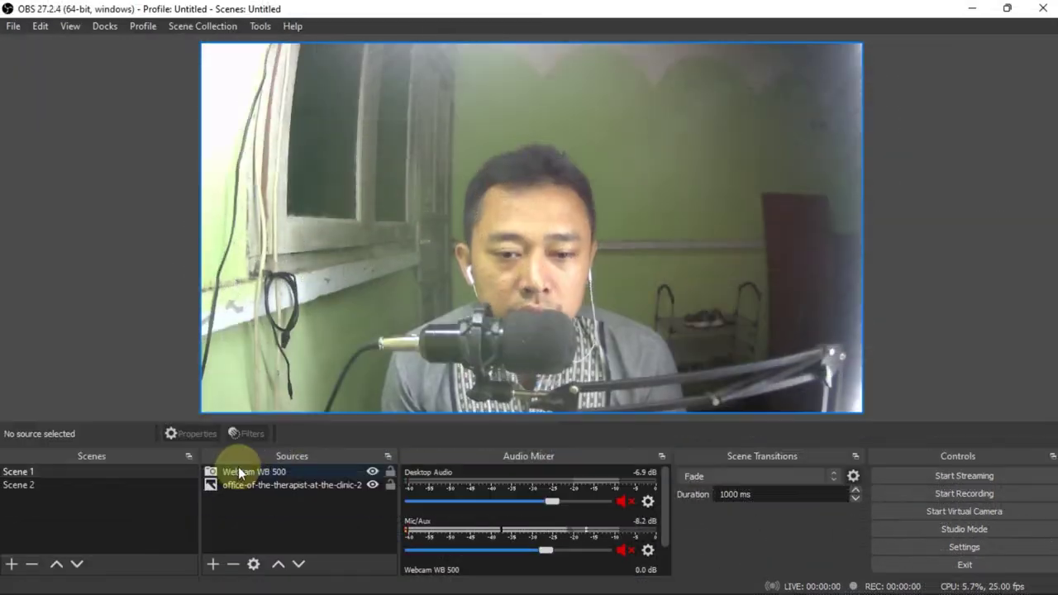
# - Add a Virtual Background Detector audio/video filter with the default name to the Webcam WB 500 source
pyautogui.click(248, 472)
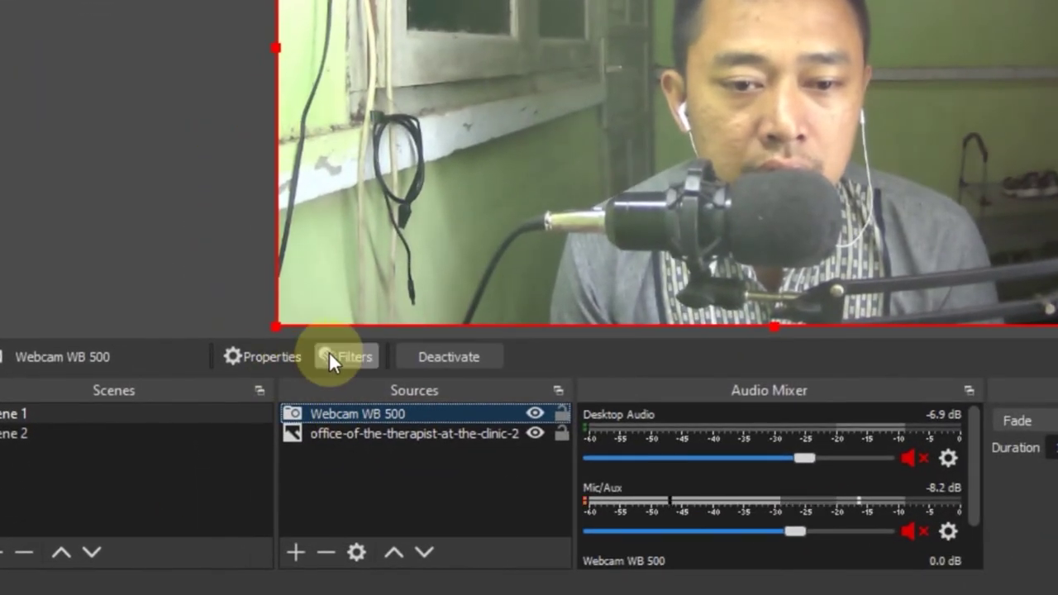
pyautogui.click(329, 357)
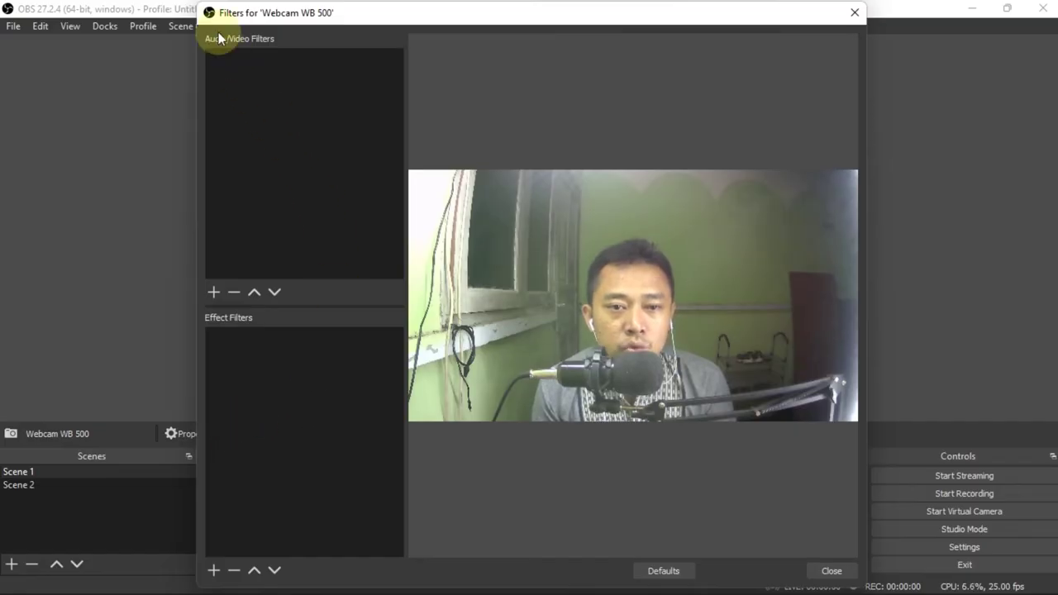
pyautogui.click(214, 291)
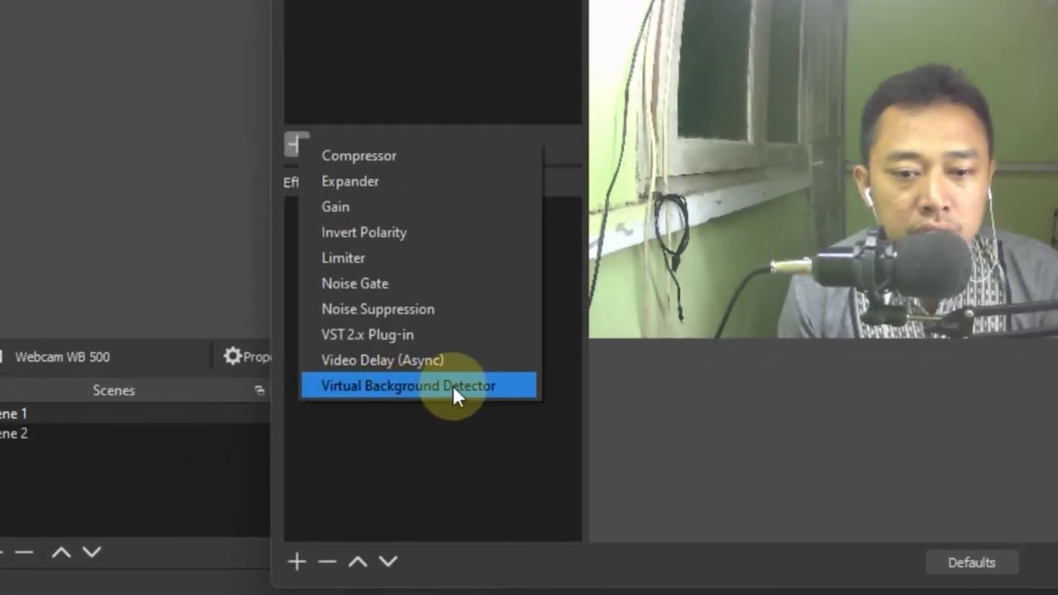
pyautogui.click(453, 385)
pyautogui.click(725, 206)
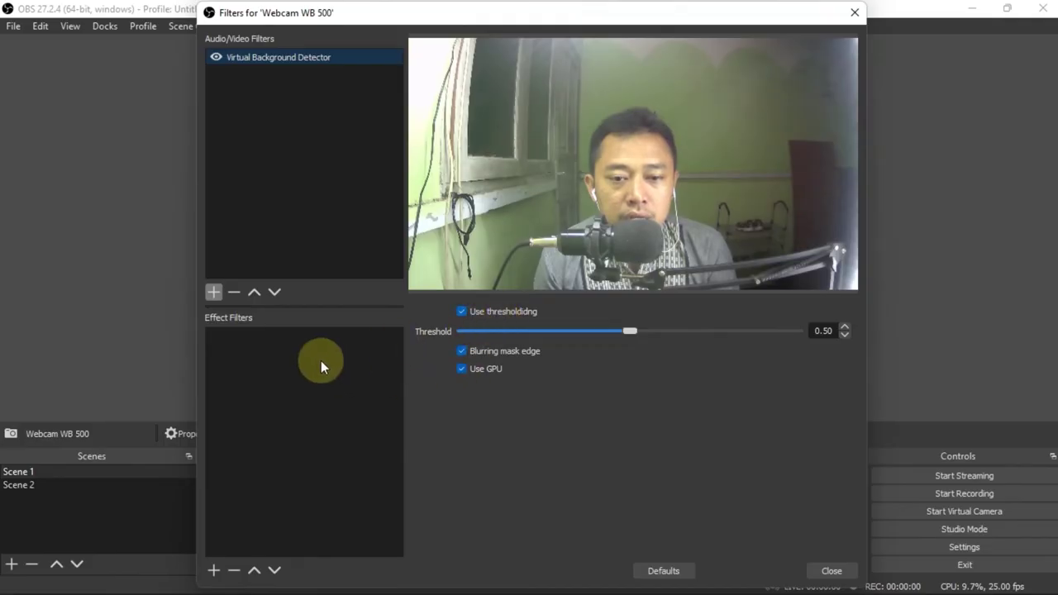
pyautogui.click(323, 361)
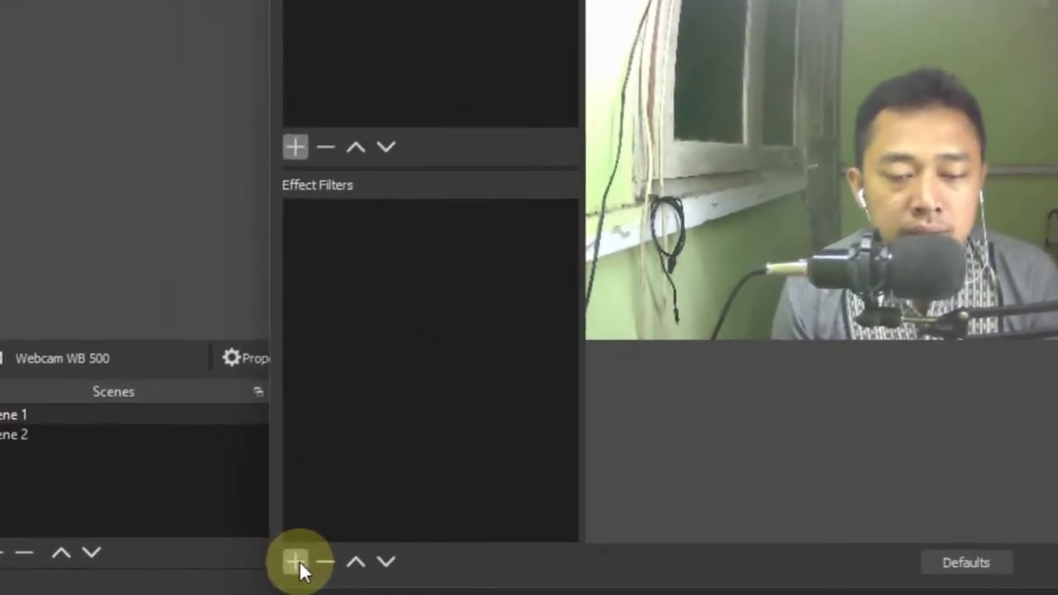
# - Add a Virtual Background Renderer effect filter with the default name to the Webcam WB 500 source
pyautogui.click(295, 562)
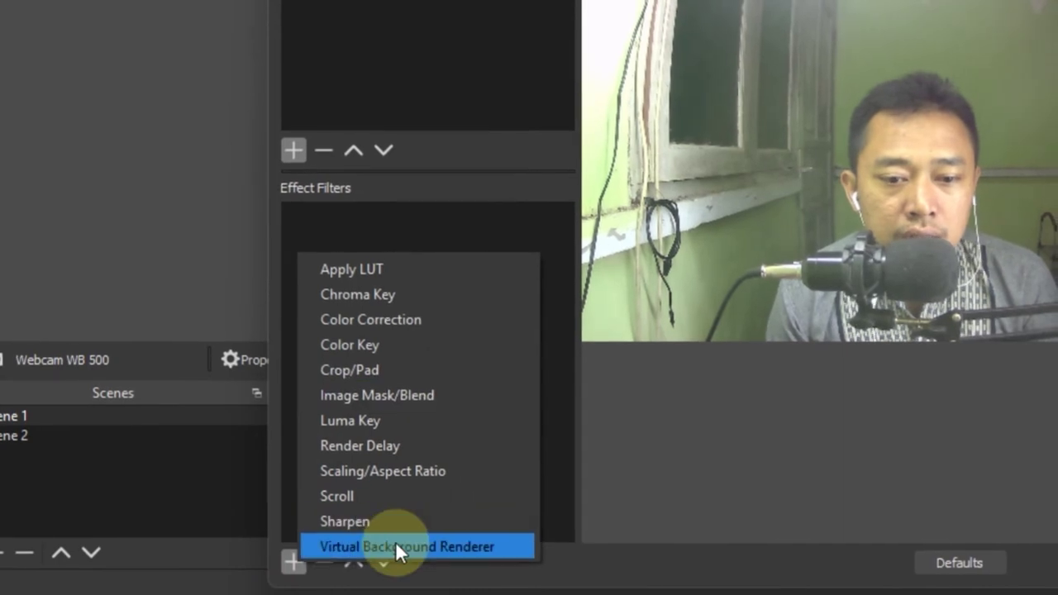
pyautogui.click(395, 546)
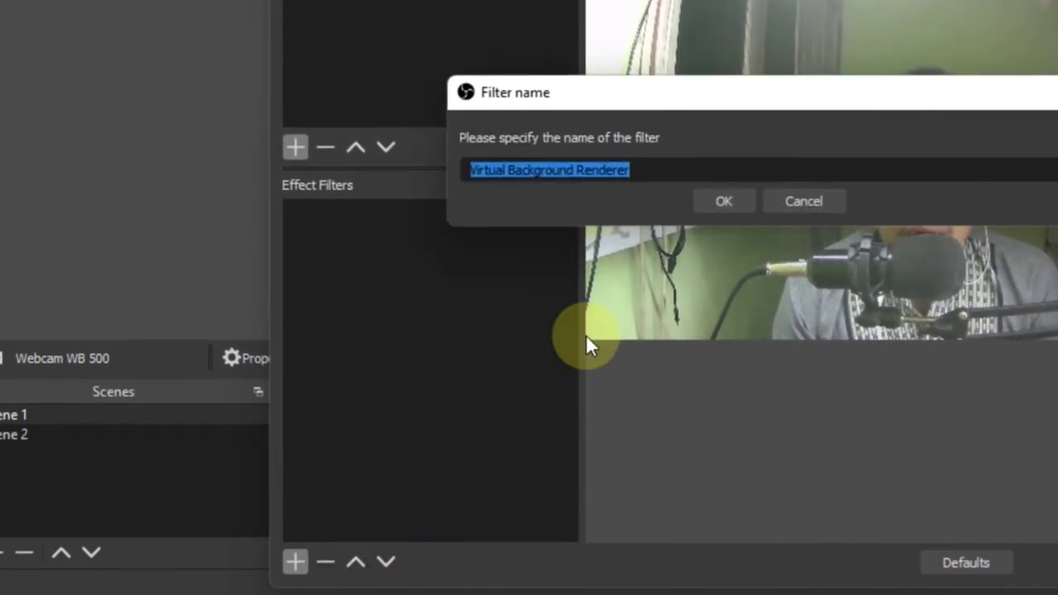
pyautogui.click(720, 200)
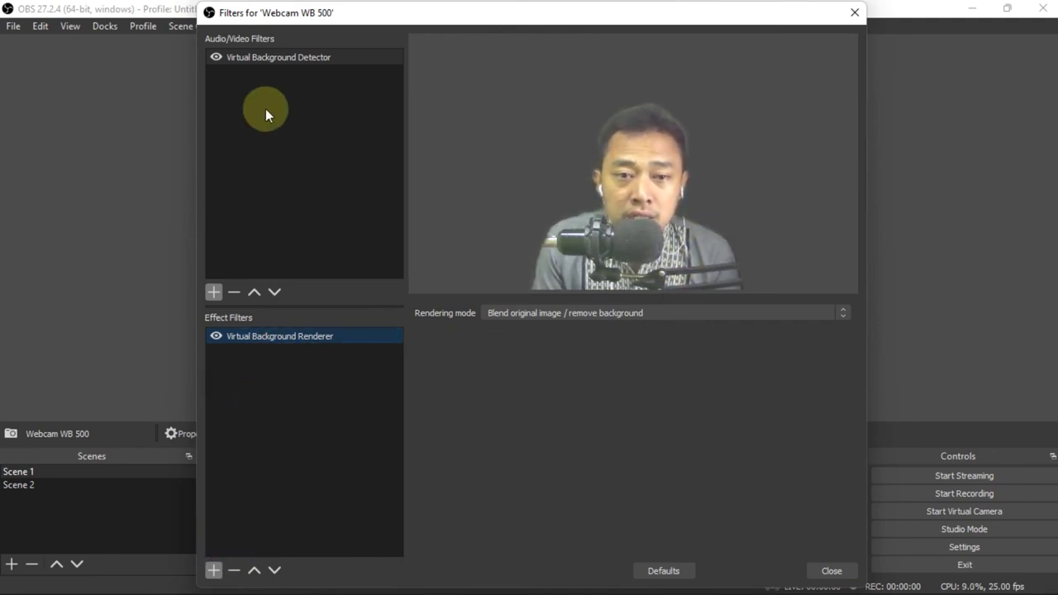
# - Set the Virtual Background Detector filter's threshold to 0.25 and close the webcam's filter settings
pyautogui.click(270, 58)
pyautogui.moveTo(630, 331); pyautogui.dragTo(547, 323)
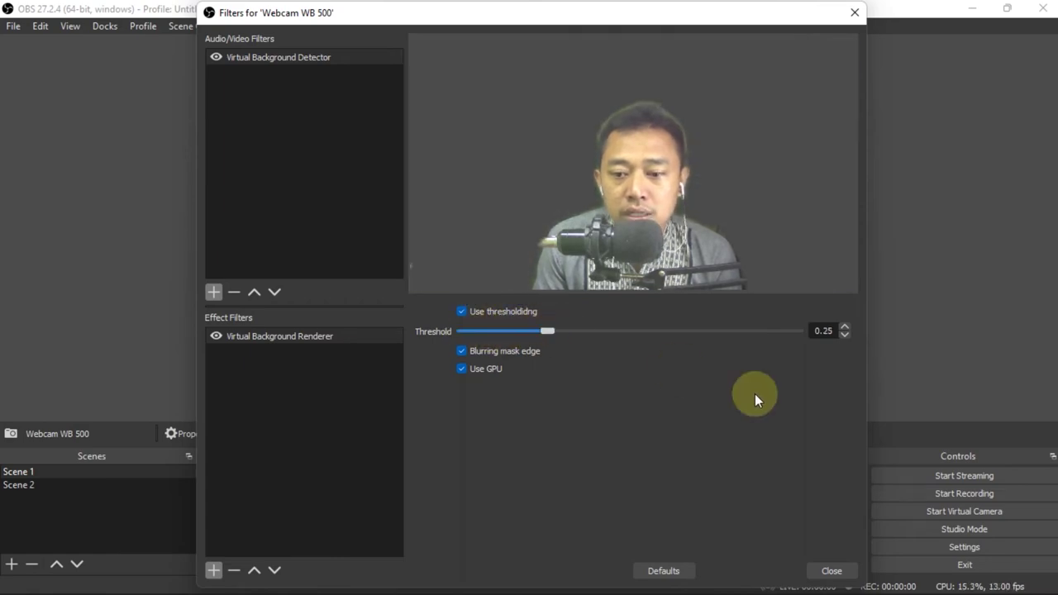
pyautogui.click(831, 570)
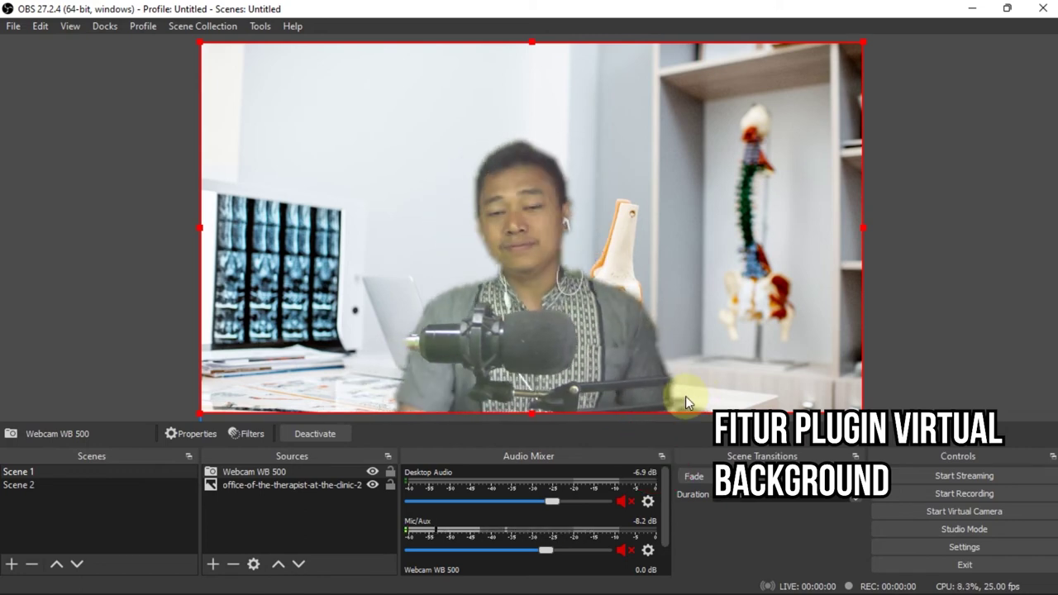
# - Switch to Scene 2 to view its two webcam sources
pyautogui.click(81, 484)
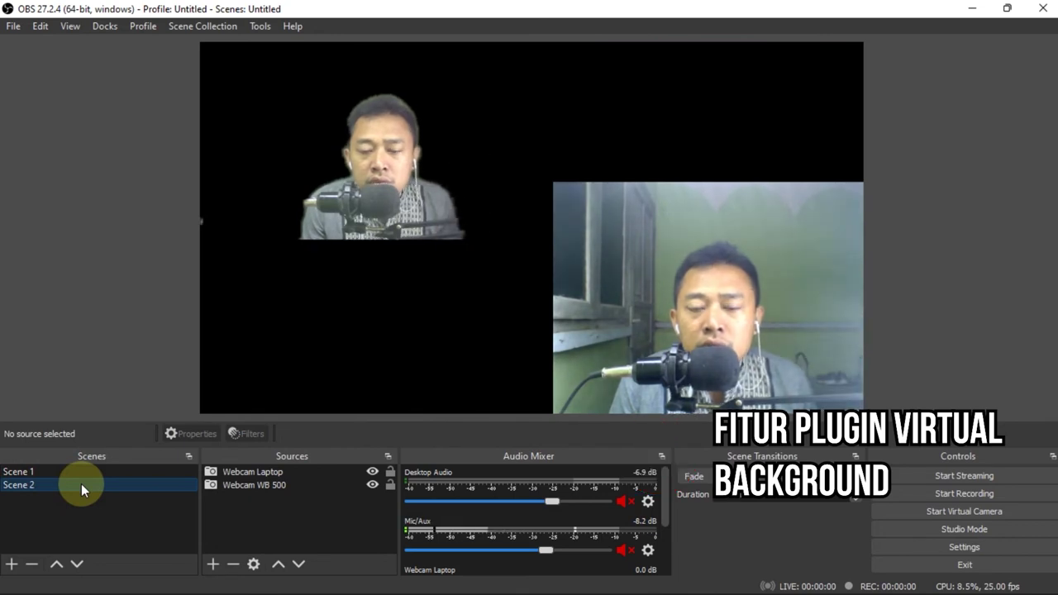